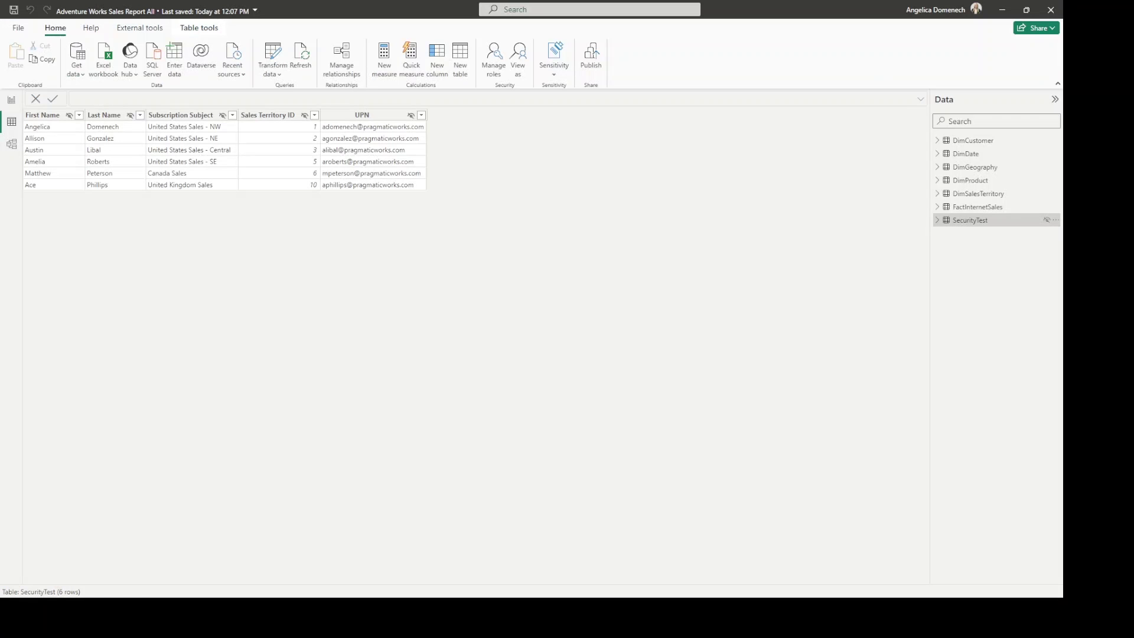
pyautogui.click(11, 99)
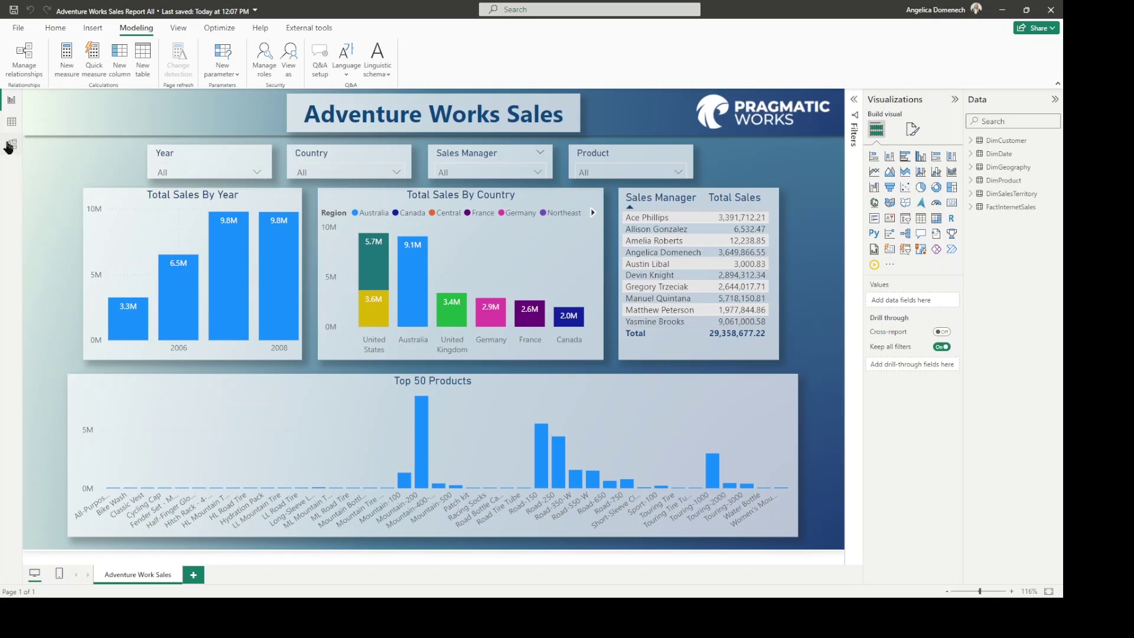
pyautogui.click(12, 122)
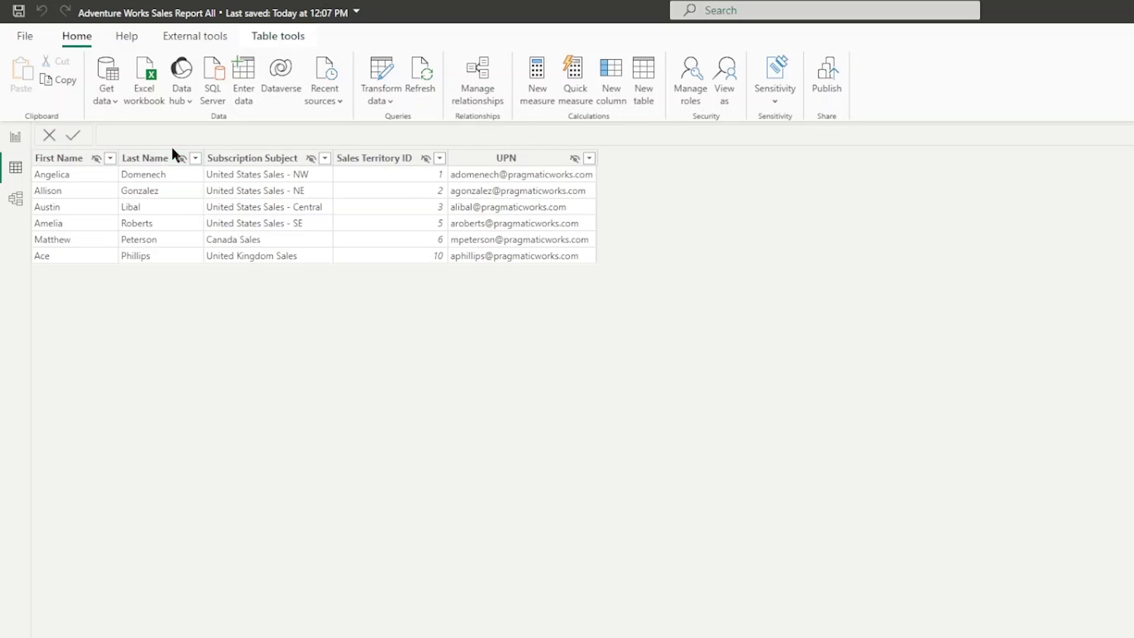
# Select the Subscription Subject column, then go back to the Adventure Works Sales report page showing 29,358,677.22.
pyautogui.click(254, 158)
pyautogui.click(16, 138)
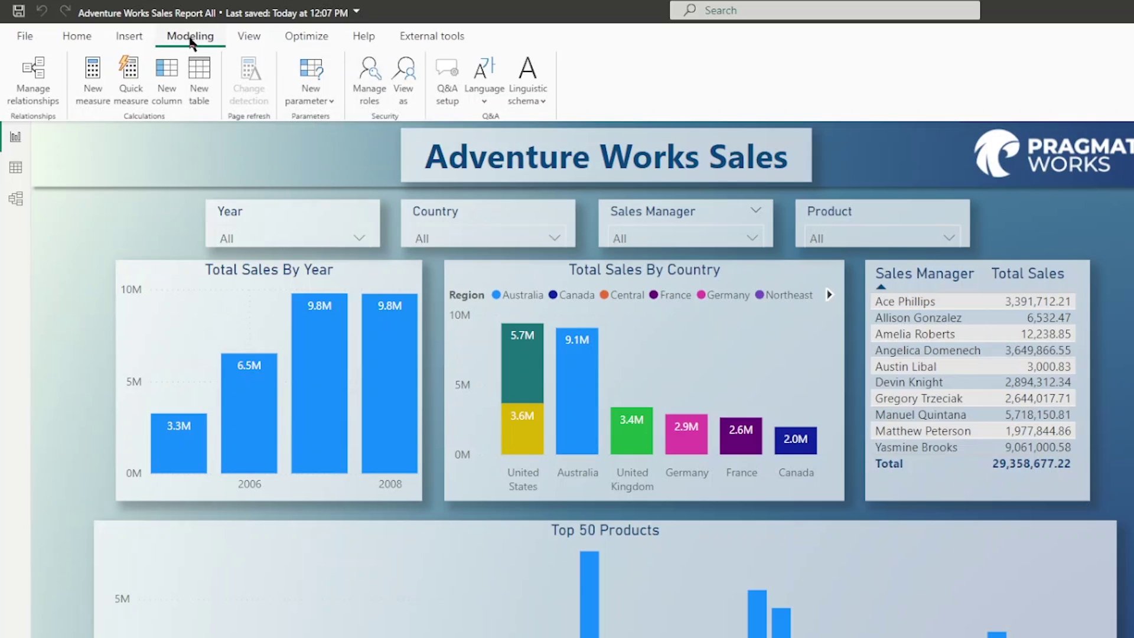
# Check the security roles in Manage roles without changes, then bring up the View as roles dialog.
pyautogui.click(370, 94)
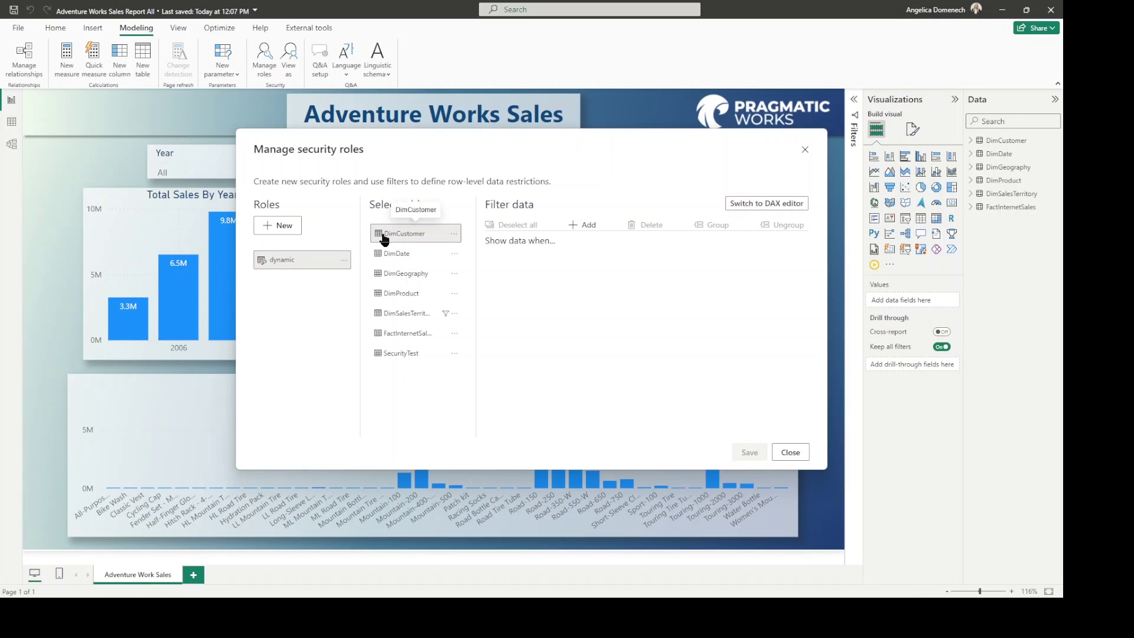
pyautogui.click(791, 452)
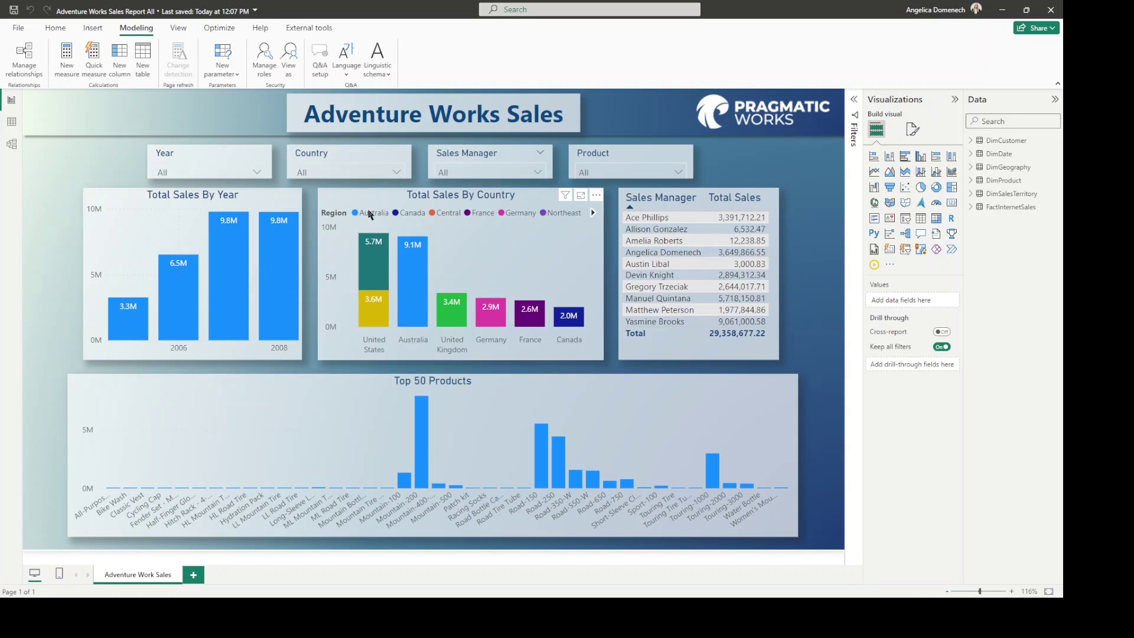
pyautogui.click(288, 59)
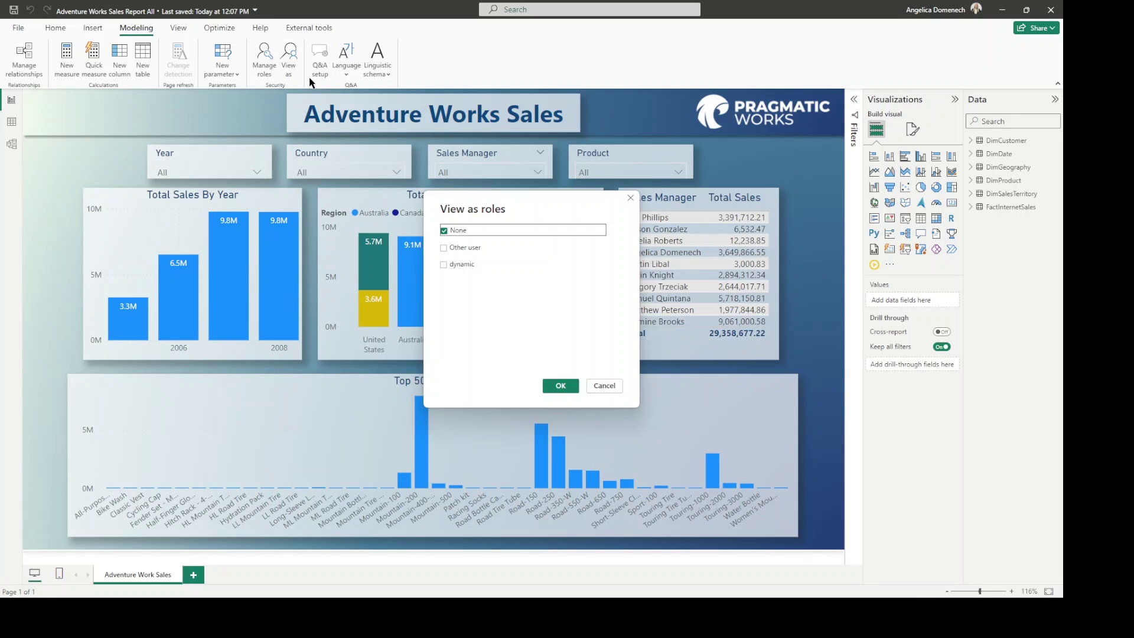
# Preview the report under the dynamic role as a non-matching Other user address, then stop viewing.
pyautogui.click(468, 267)
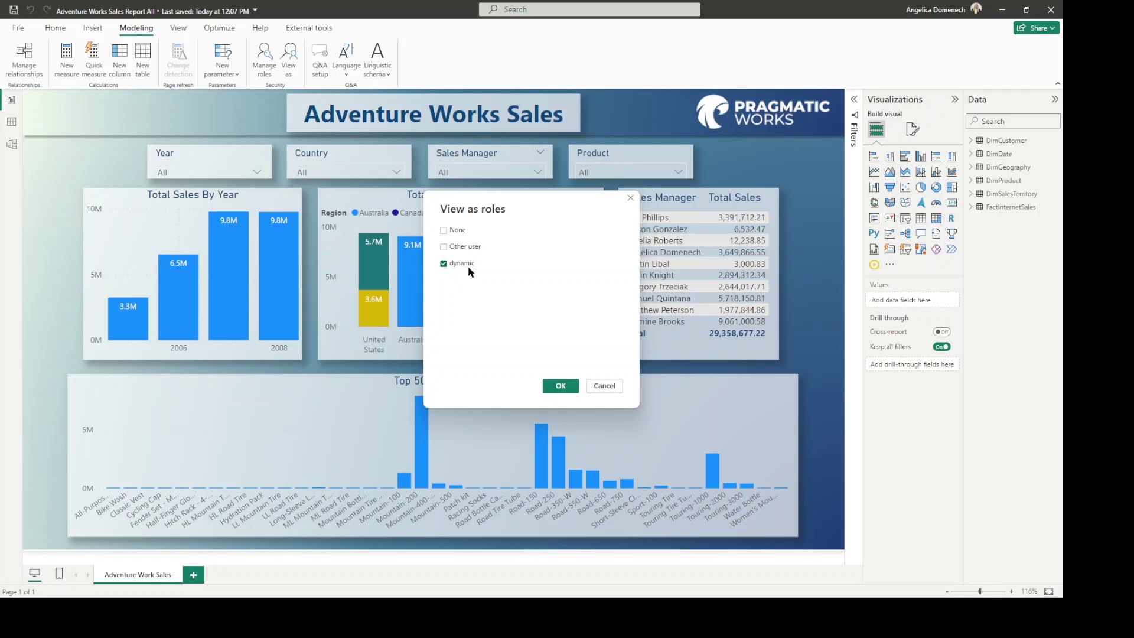
pyautogui.click(459, 248)
pyautogui.click(512, 250)
pyautogui.moveTo(507, 210); pyautogui.dragTo(472, 193)
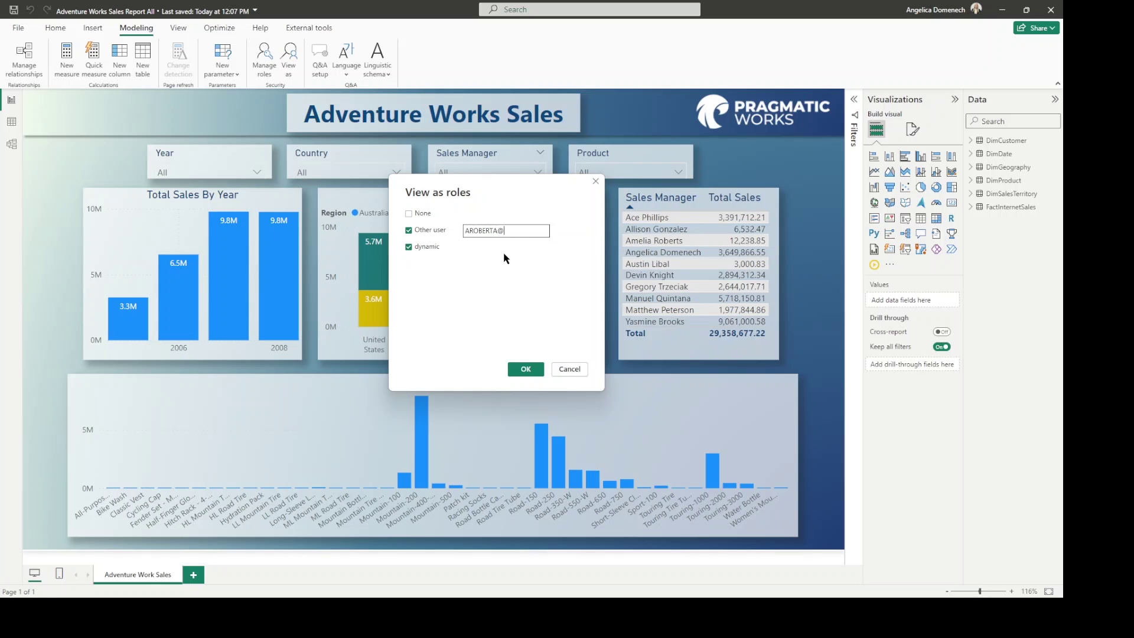
pyautogui.write('ICWORKS.COM')
pyautogui.click(524, 370)
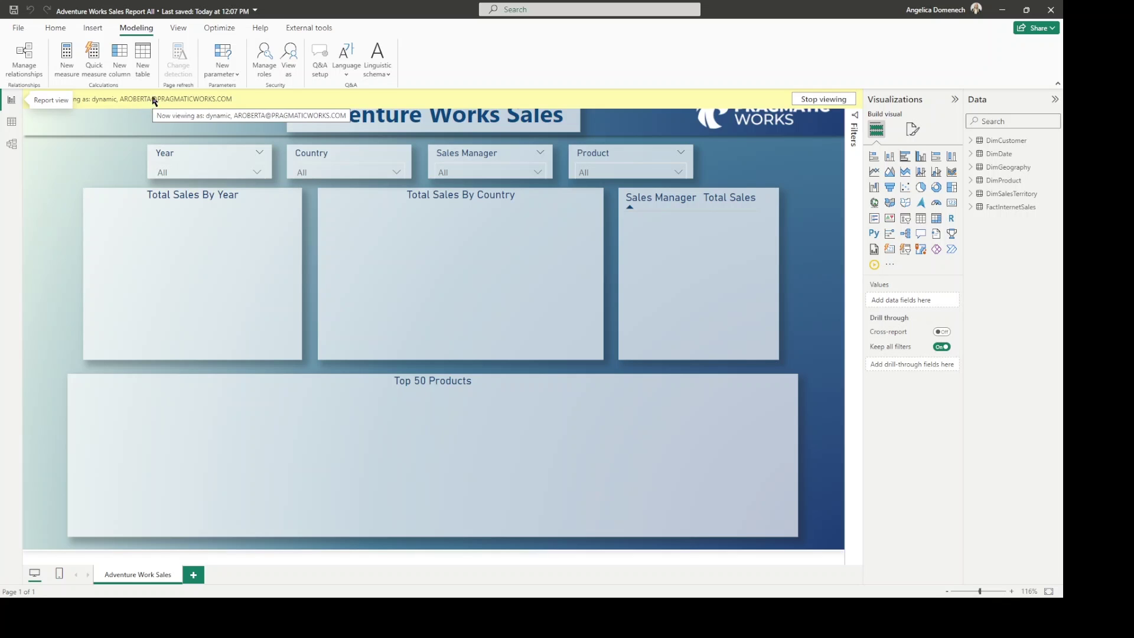
pyautogui.click(830, 99)
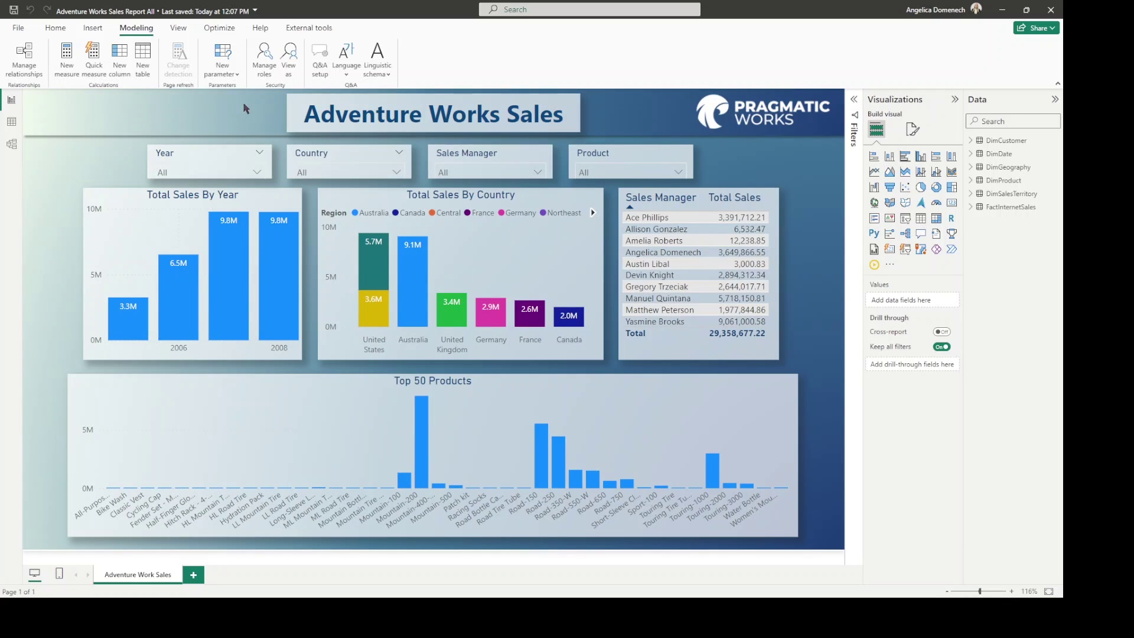
# View the report under the dynamic role as Other user, entering a sales manager's e-mail UPN.
pyautogui.click(287, 59)
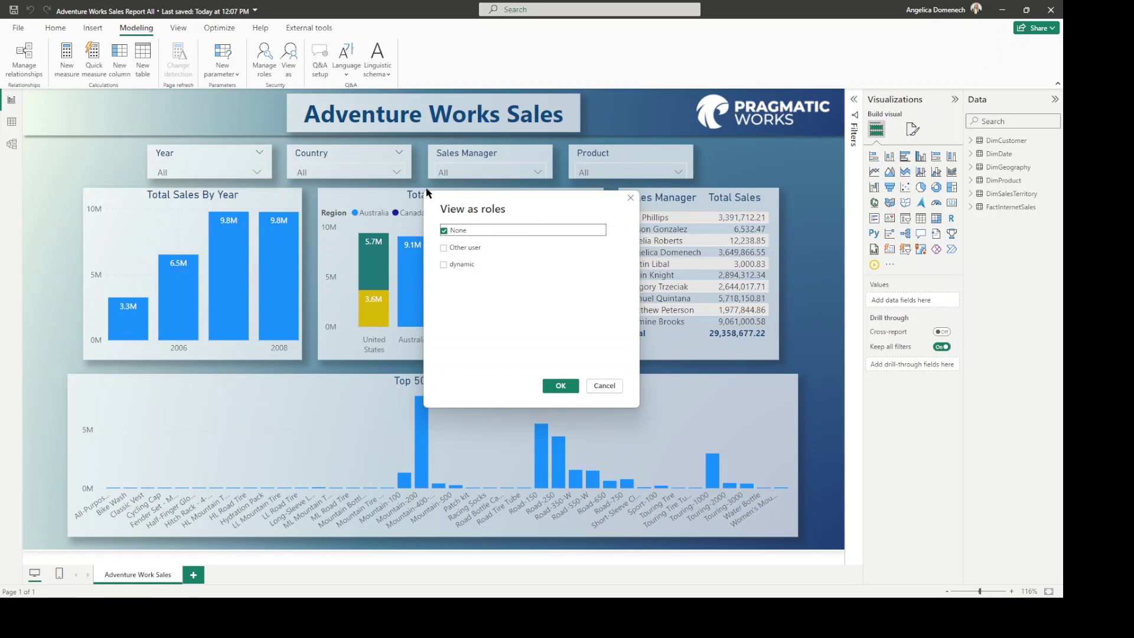
pyautogui.click(465, 266)
pyautogui.click(465, 246)
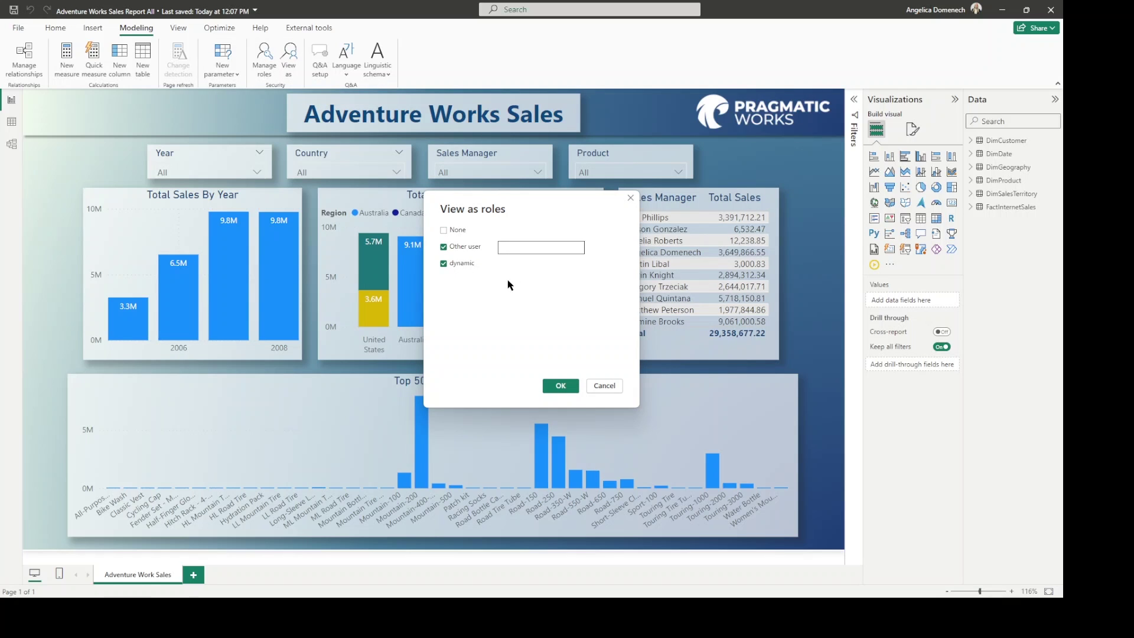
pyautogui.click(559, 387)
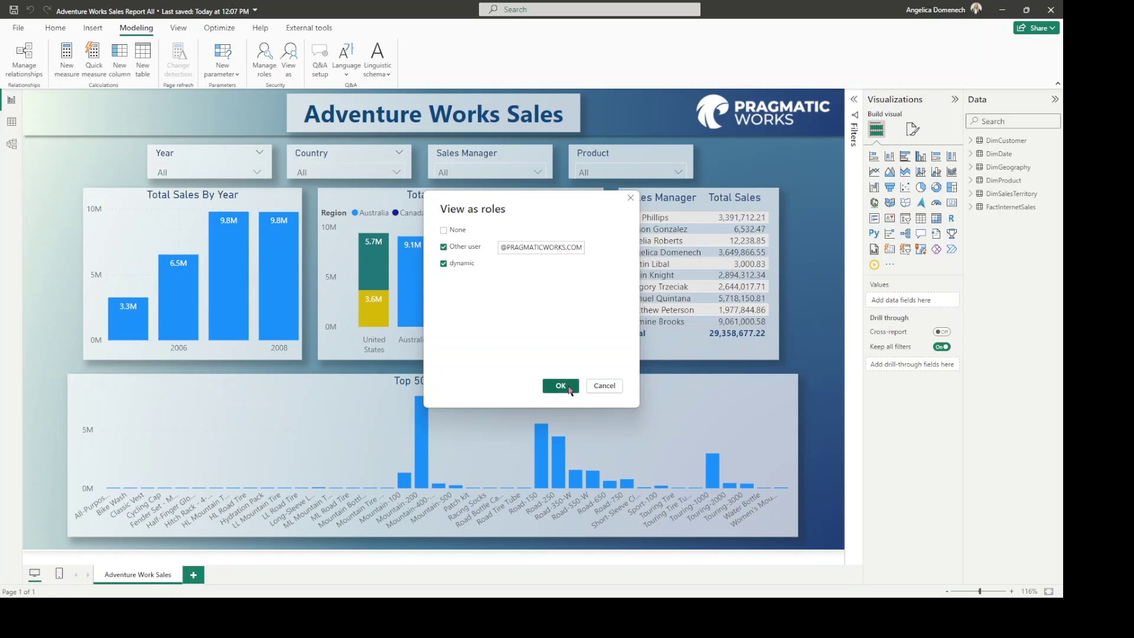
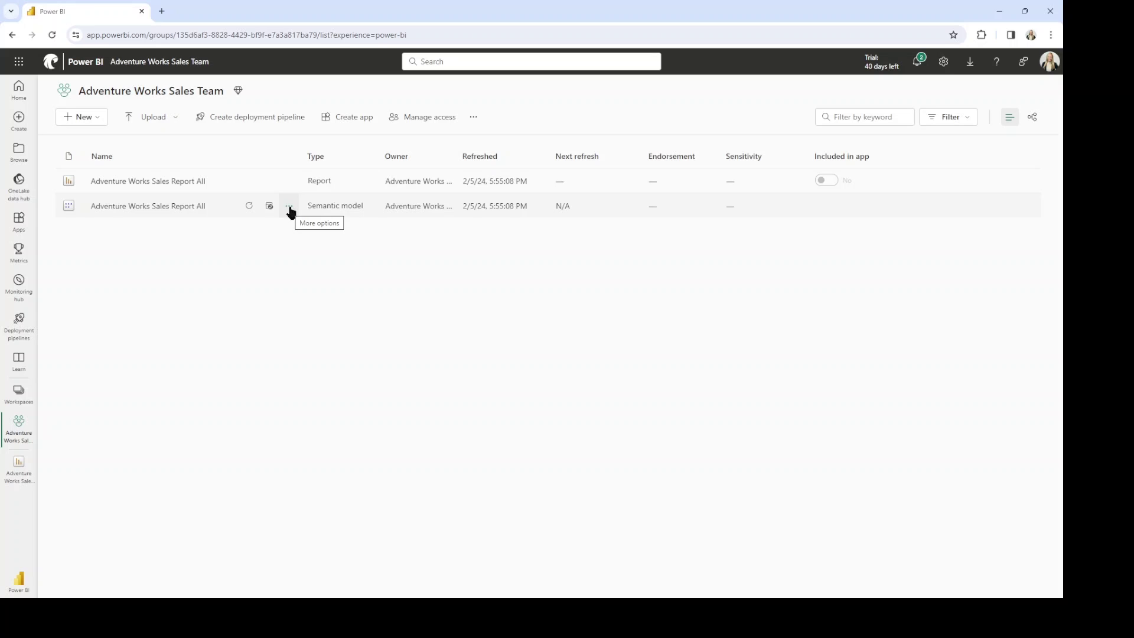
# Check that the dynamic security role's member is Trainers, then return to the Adventure Works Sales Team workspace.
pyautogui.click(289, 210)
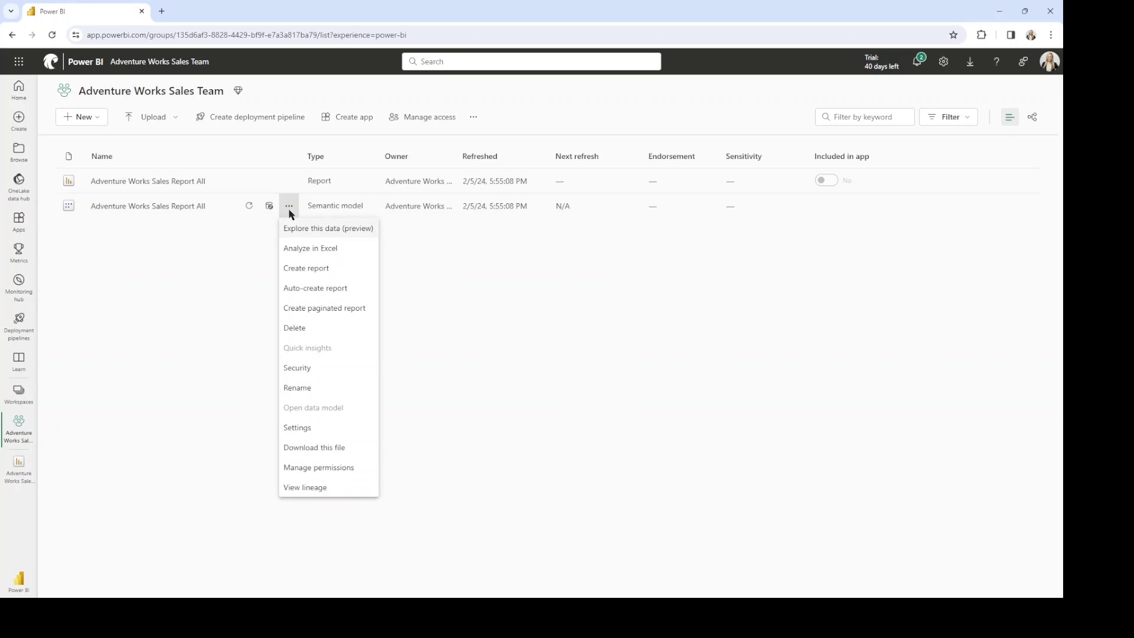
pyautogui.click(321, 371)
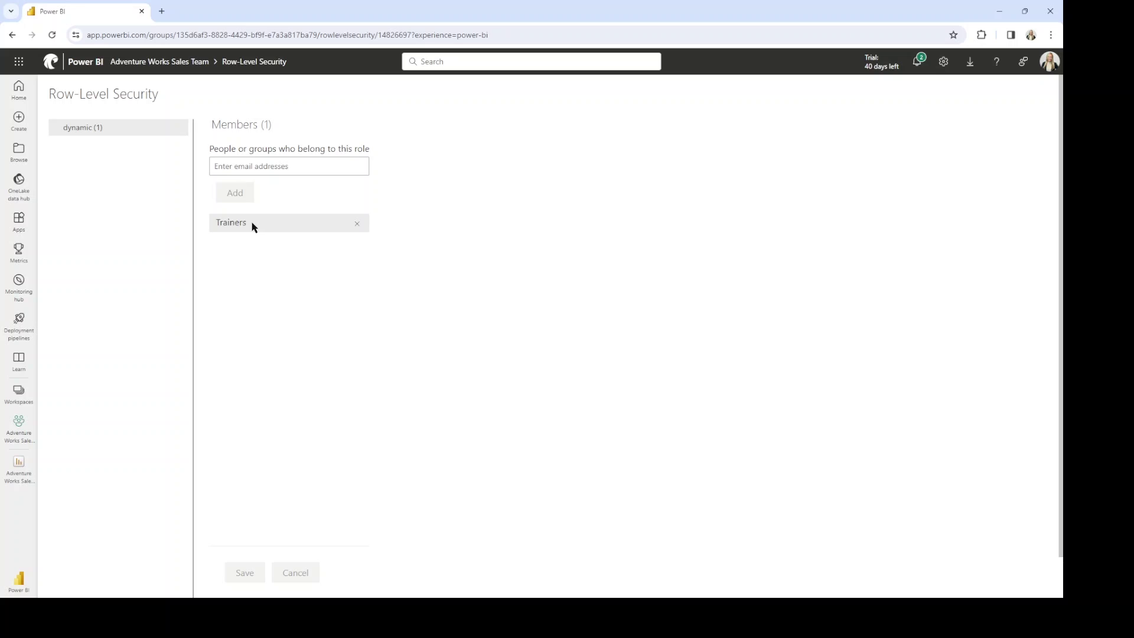
pyautogui.click(25, 438)
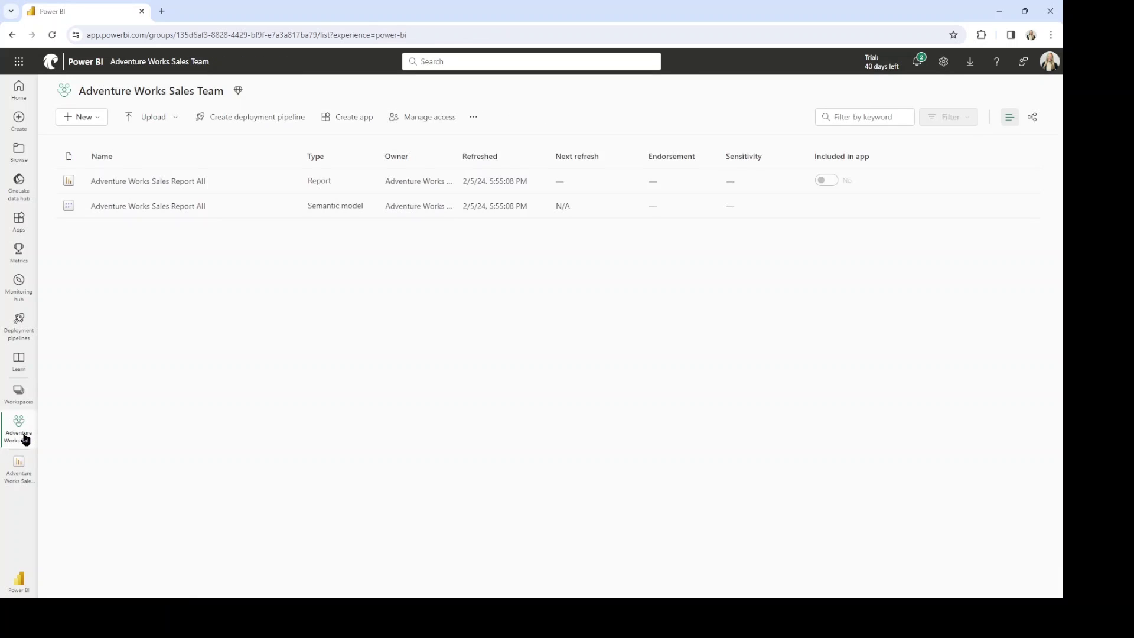
pyautogui.click(426, 117)
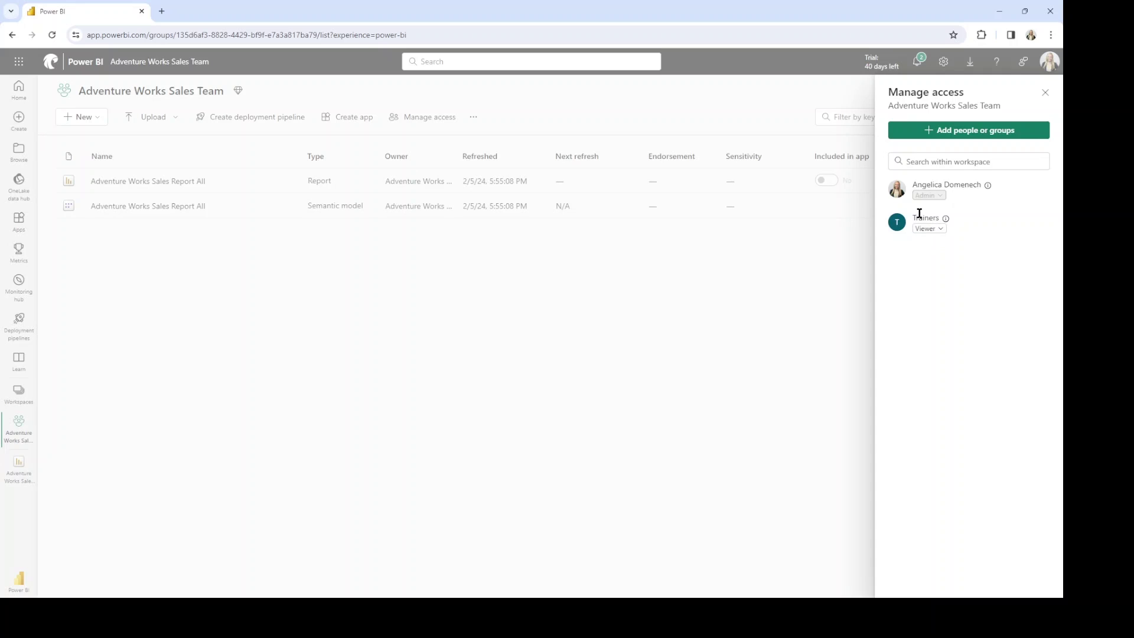
pyautogui.click(1047, 94)
pyautogui.click(96, 385)
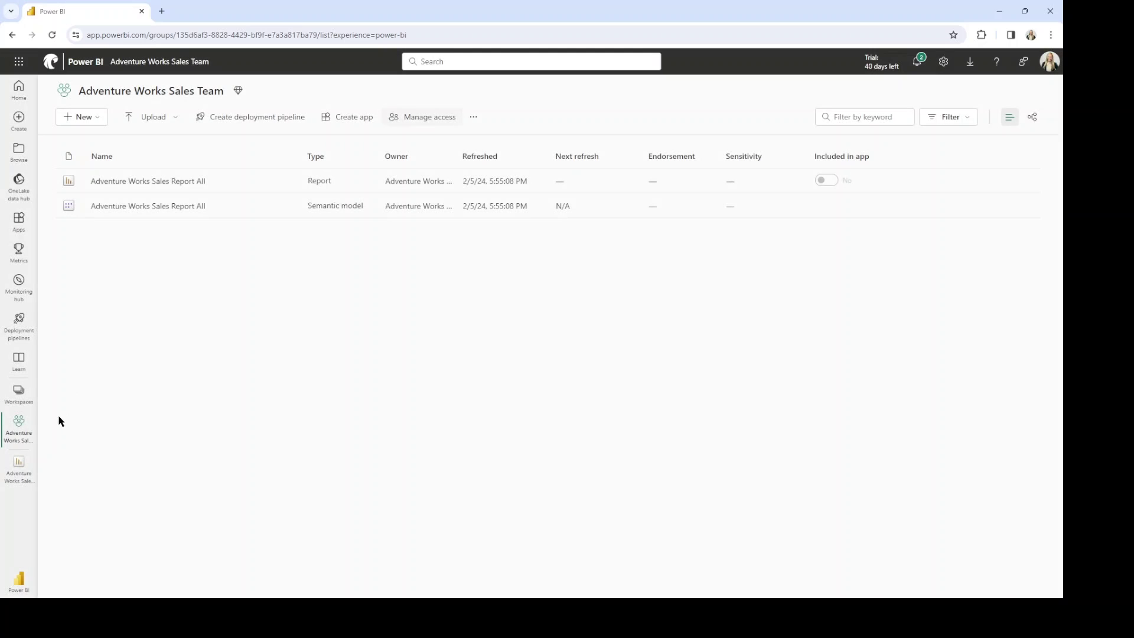
# Test the Adventure Works Sales report as the dynamic role, limited to Northwest with one sales manager.
pyautogui.click(289, 206)
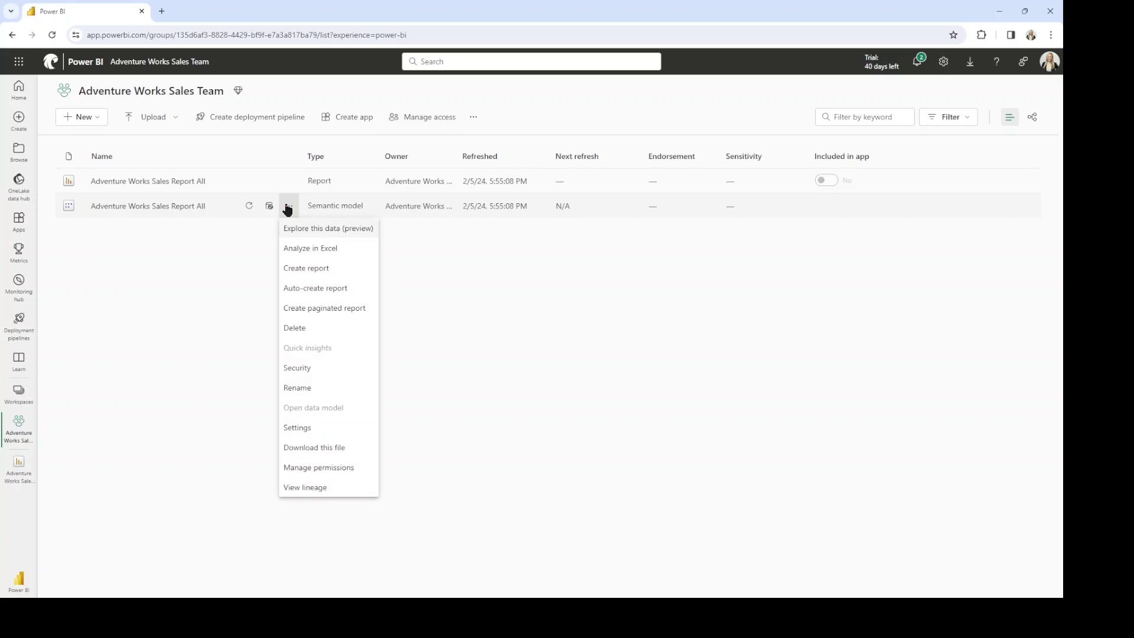
pyautogui.click(312, 370)
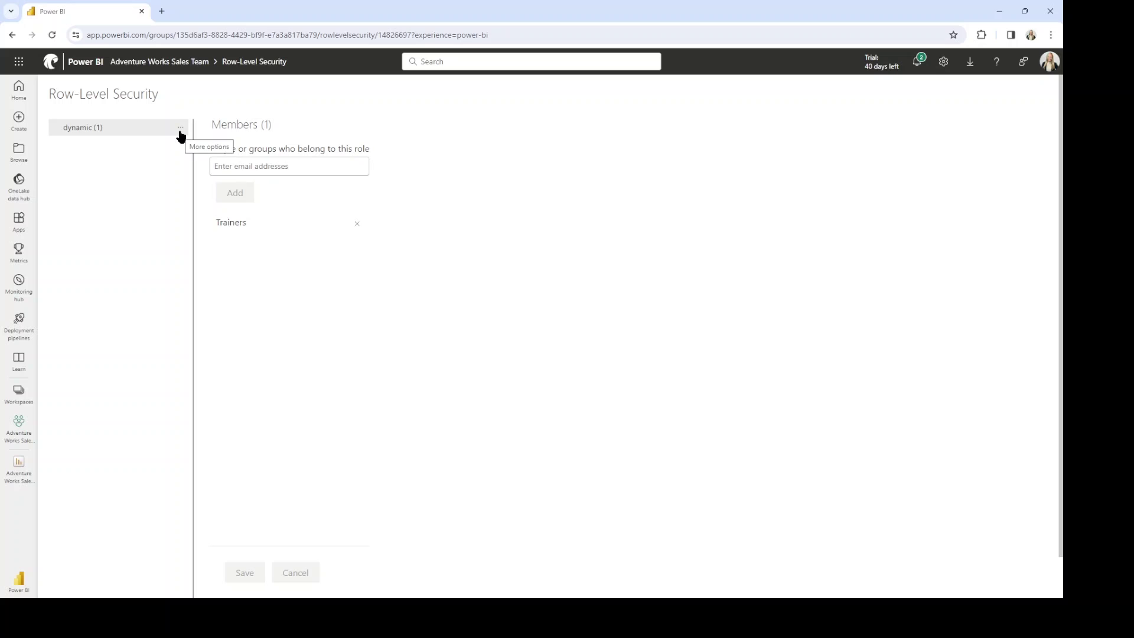
pyautogui.click(181, 130)
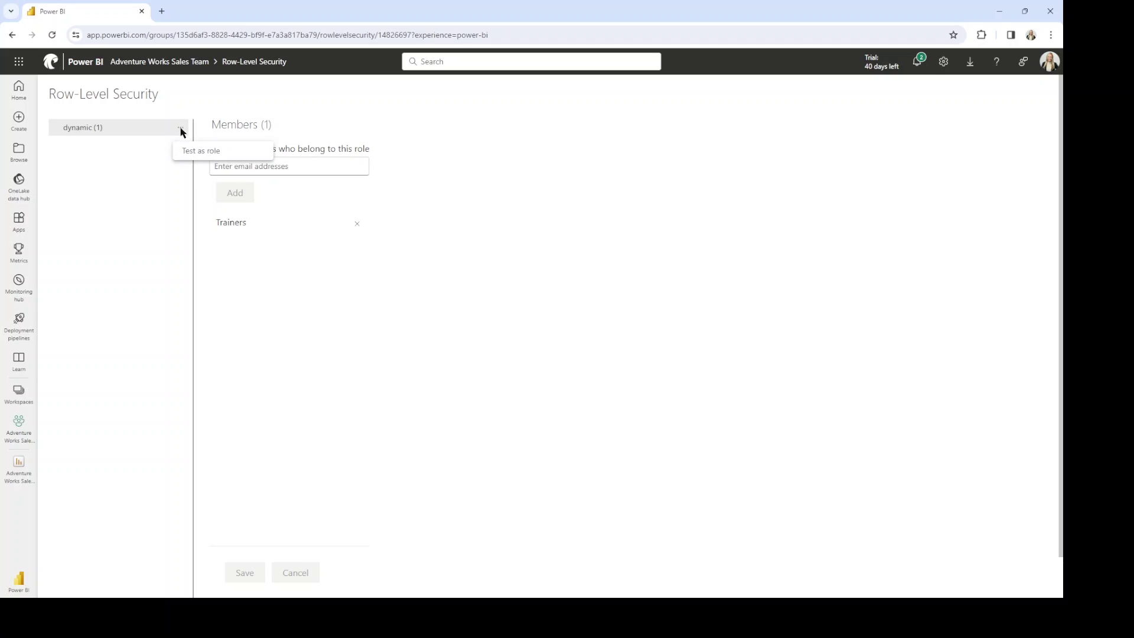
pyautogui.click(232, 155)
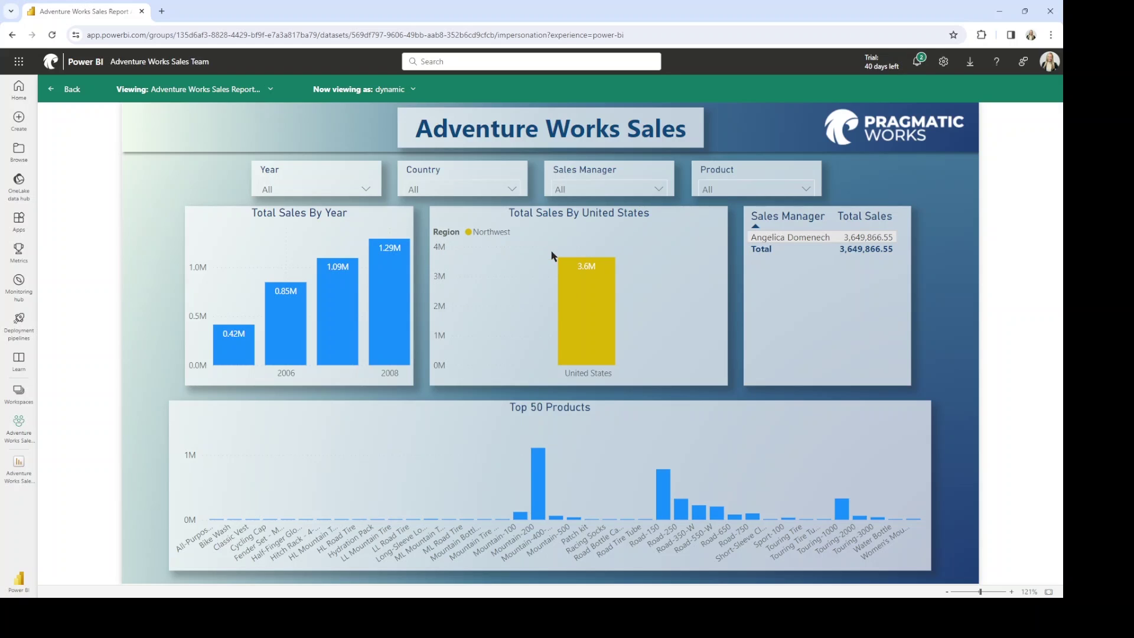
# View the report as a specific user picked from the suggestions, who sees only Southeast sales, then go back.
pyautogui.click(413, 91)
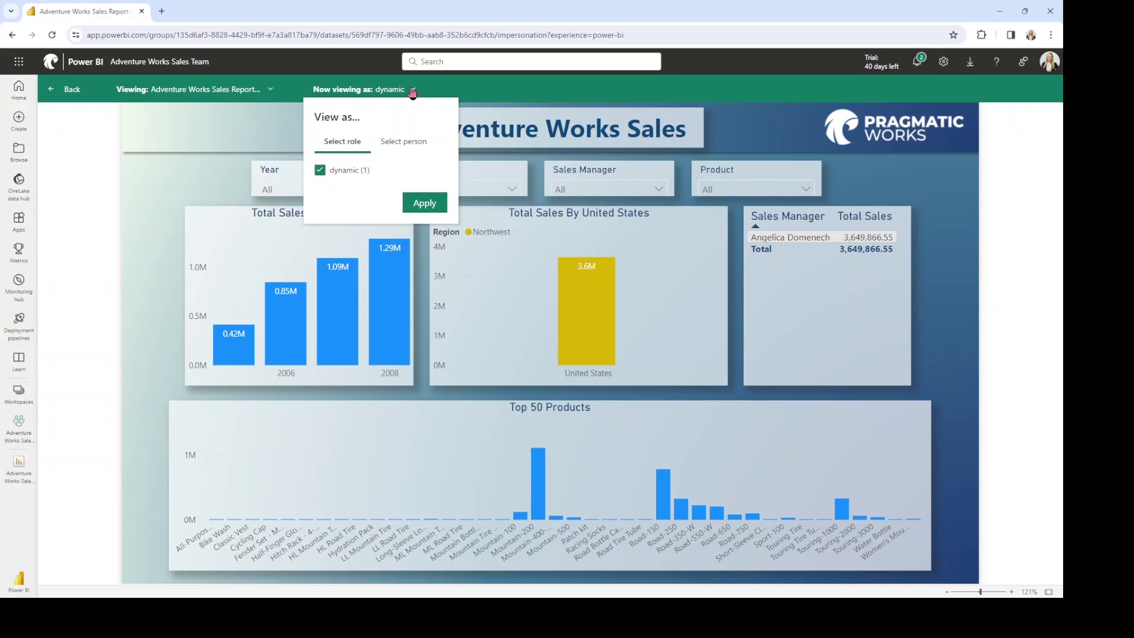
pyautogui.click(414, 146)
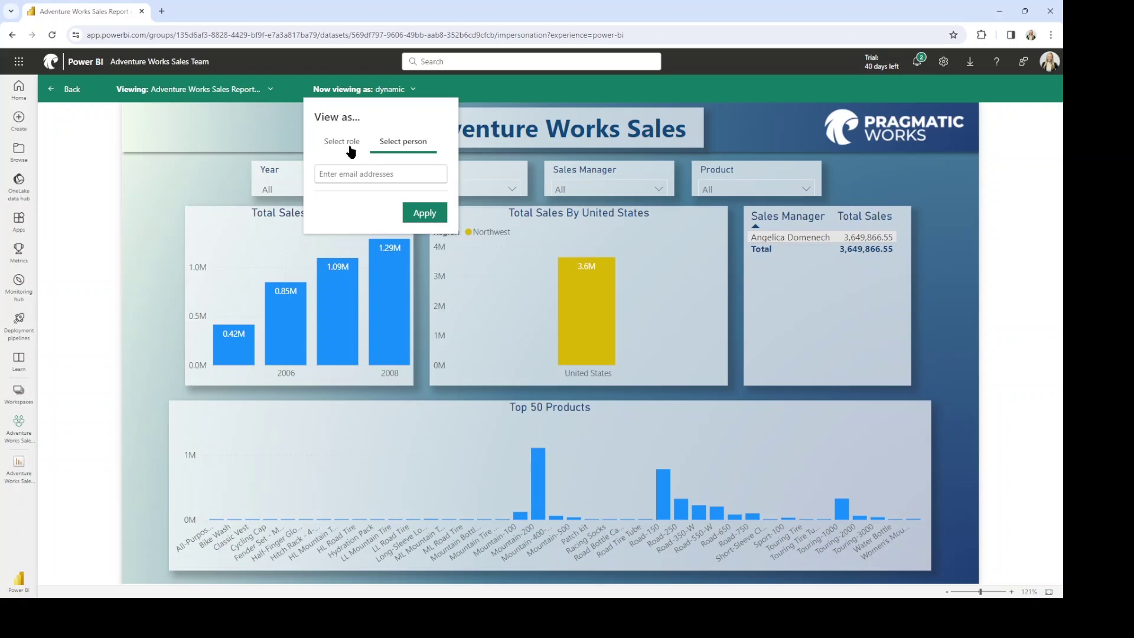
pyautogui.click(368, 176)
pyautogui.write('AROB')
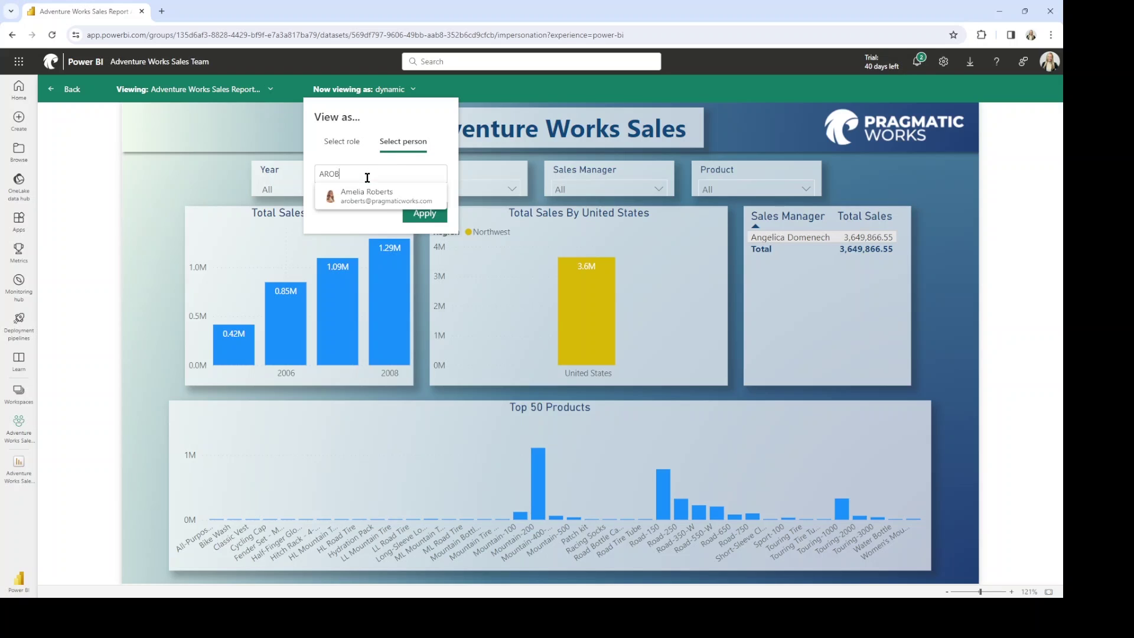
pyautogui.click(387, 201)
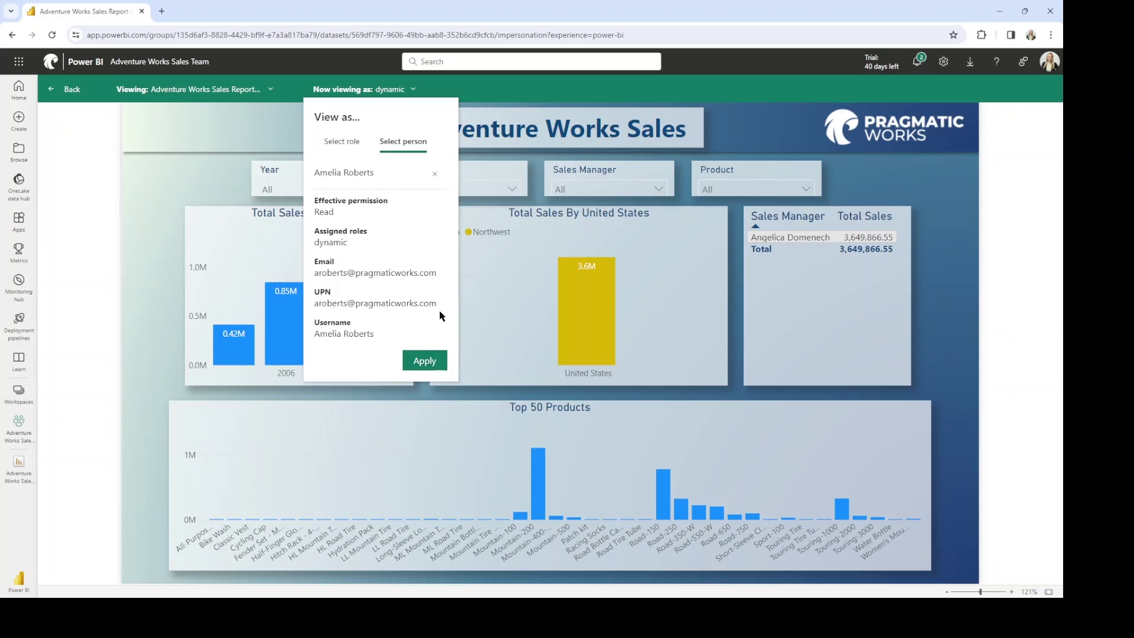
pyautogui.click(429, 359)
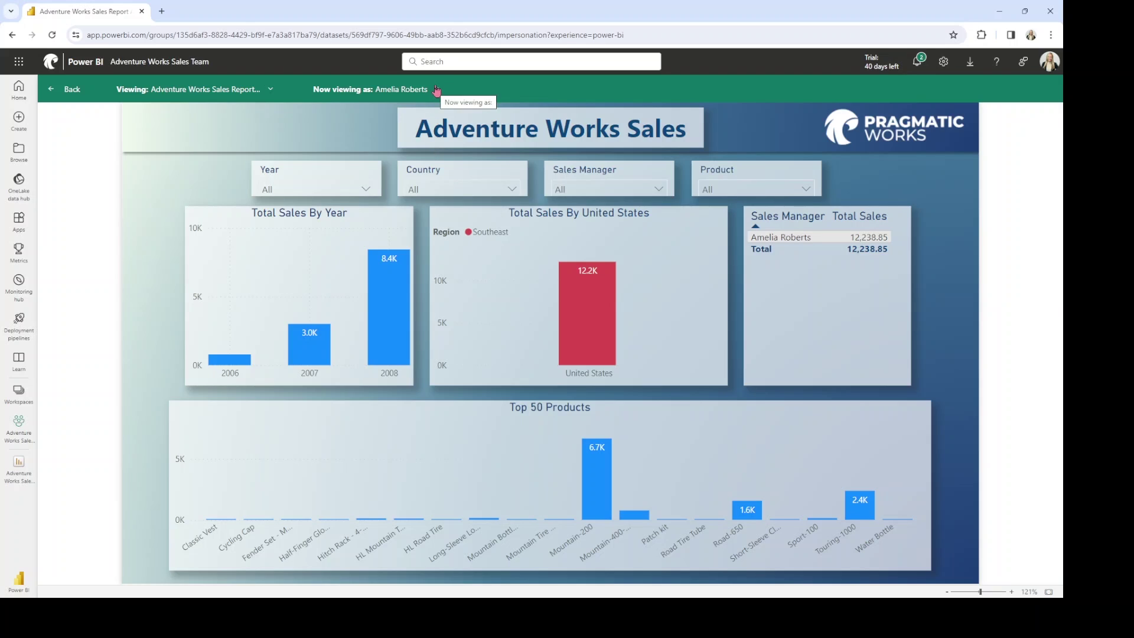
pyautogui.click(71, 90)
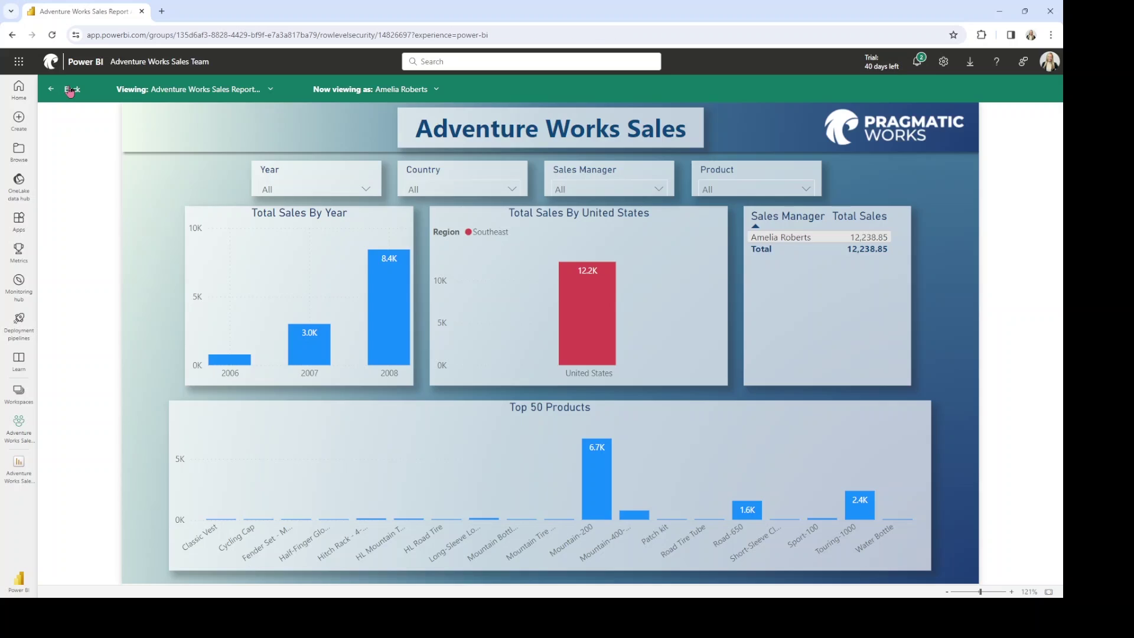
pyautogui.click(33, 423)
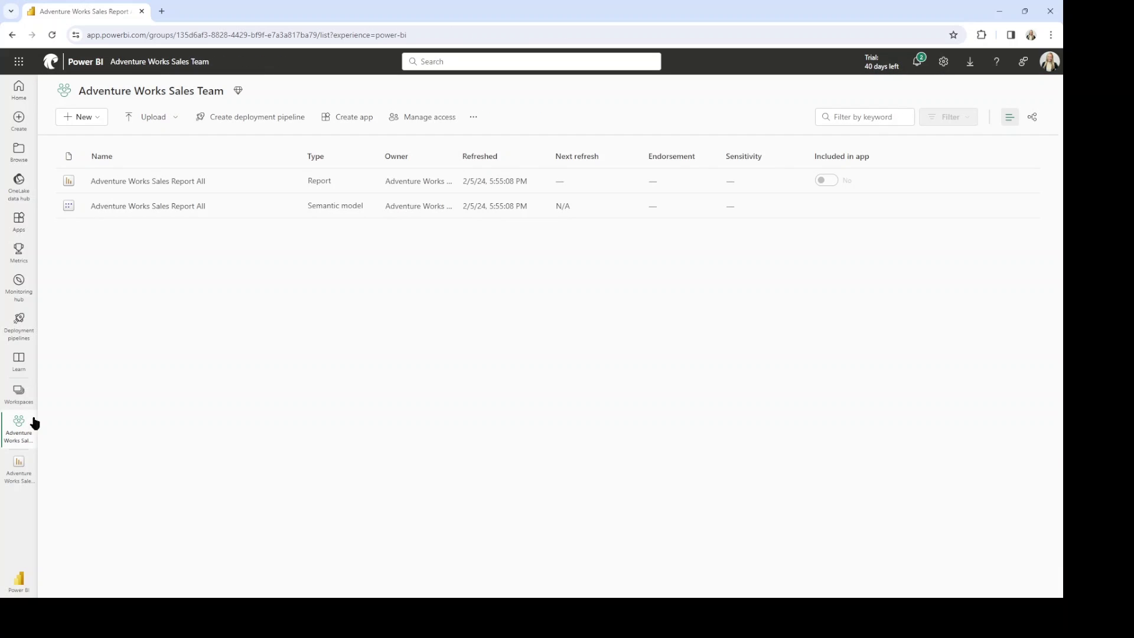
# Open the Adventure Works Sales Report All report and show its Subscriptions pane, listing Adventure Work Sales.
pyautogui.click(200, 182)
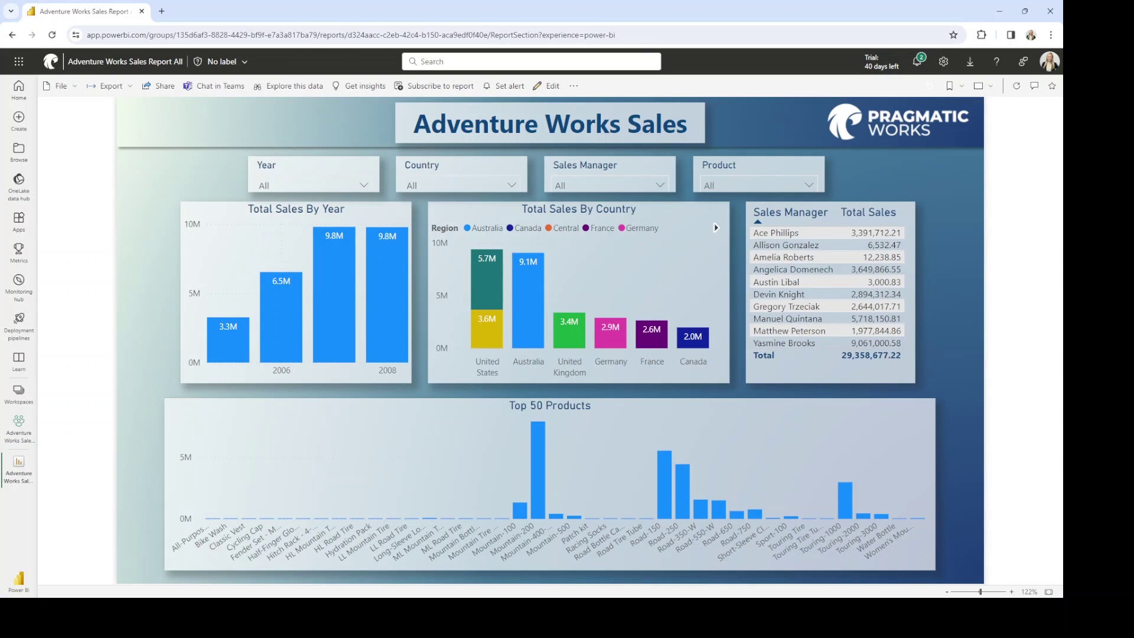
pyautogui.click(425, 89)
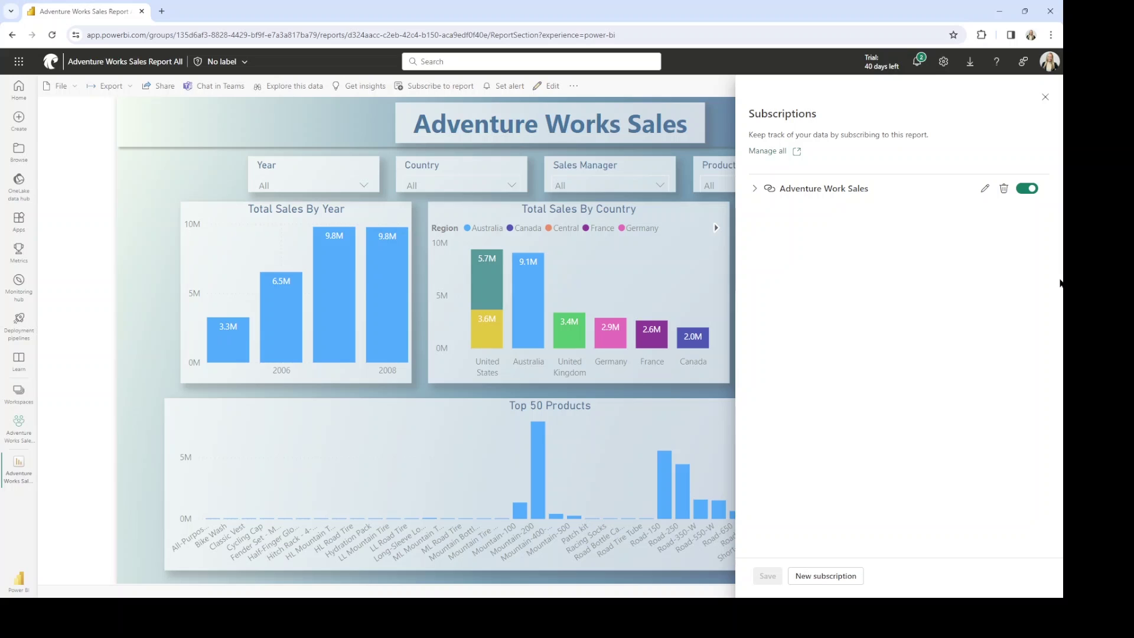
# Create a new Dynamic per recipient (preview) subscription using the Adventure Works Sales Report All dataset.
pyautogui.click(862, 581)
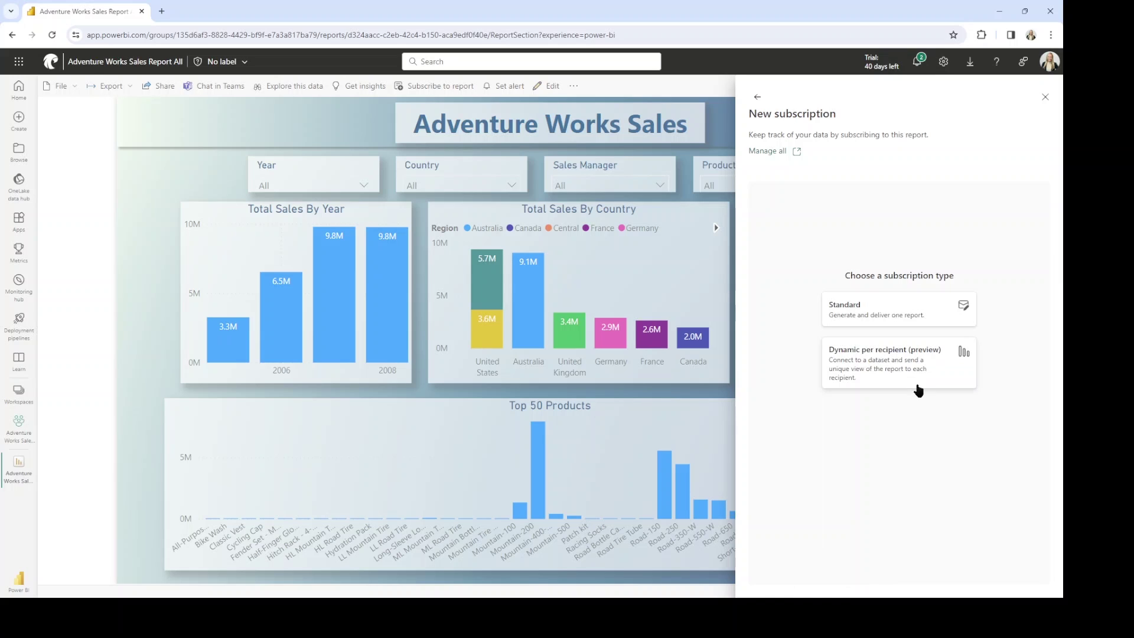
pyautogui.click(963, 384)
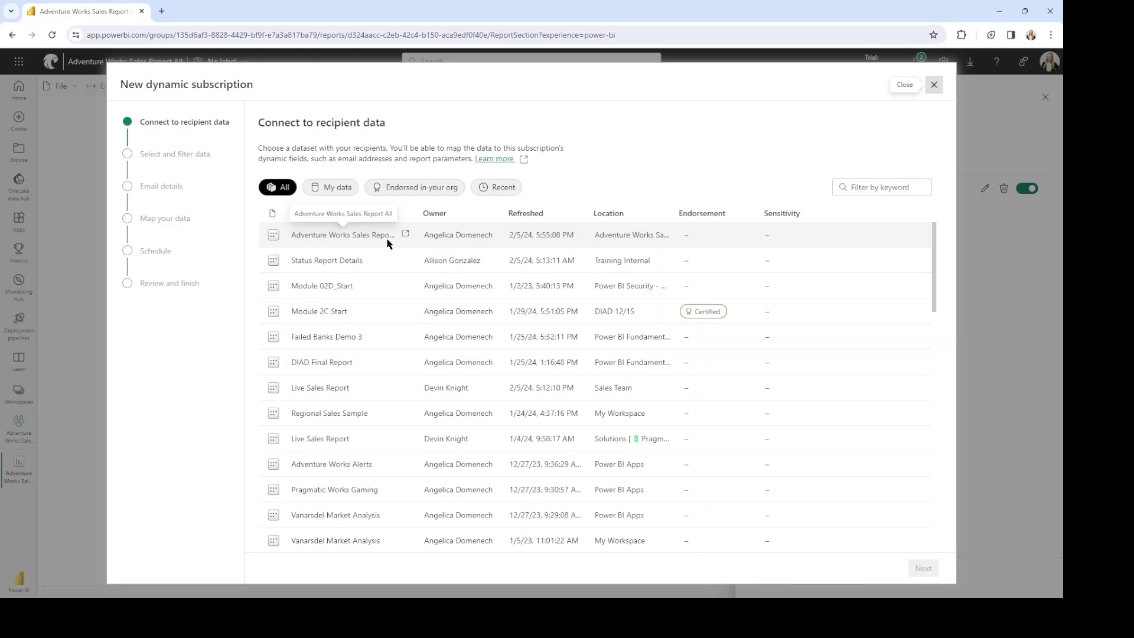
pyautogui.click(387, 243)
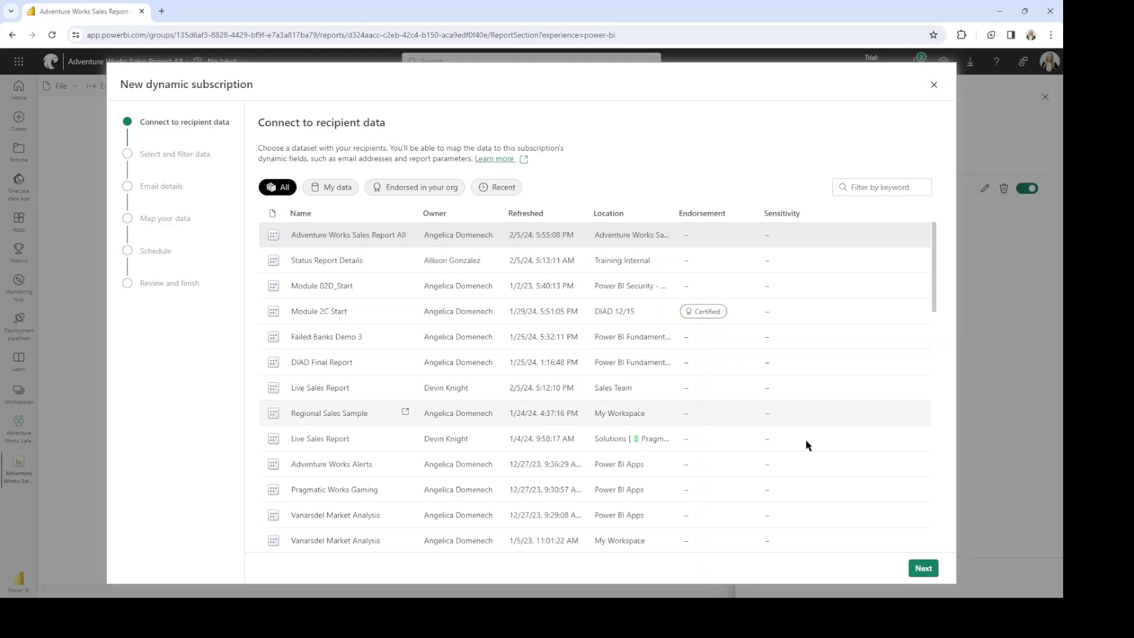
# Select the SecurityTest table as recipient data, preview its rows, and continue to Email details.
pyautogui.click(924, 569)
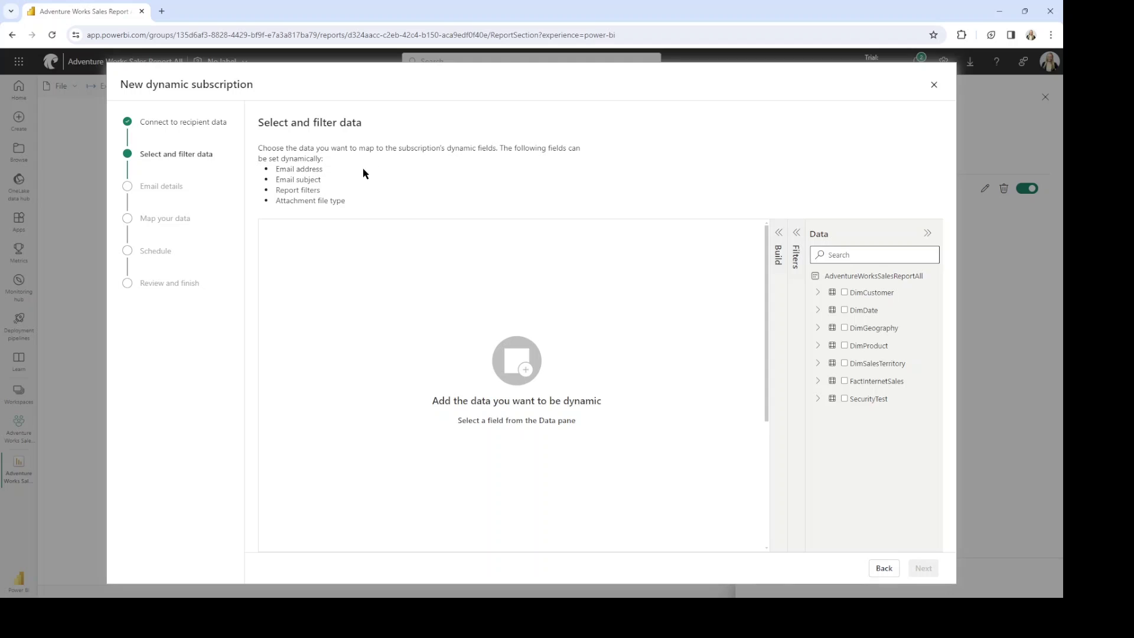
pyautogui.click(845, 399)
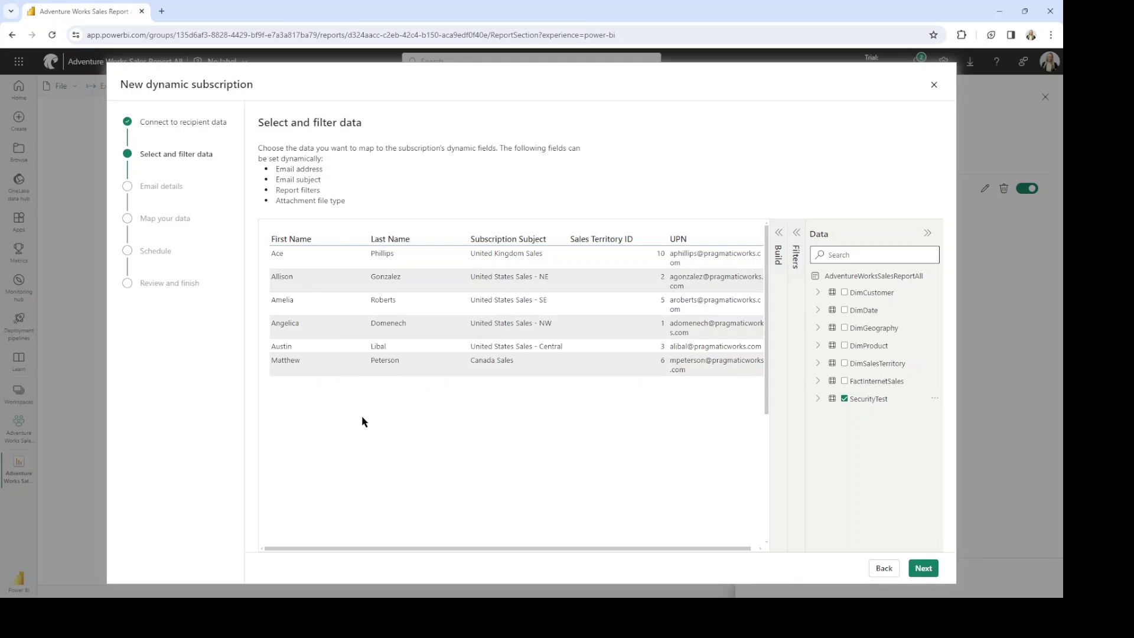
pyautogui.moveTo(375, 549); pyautogui.dragTo(384, 548)
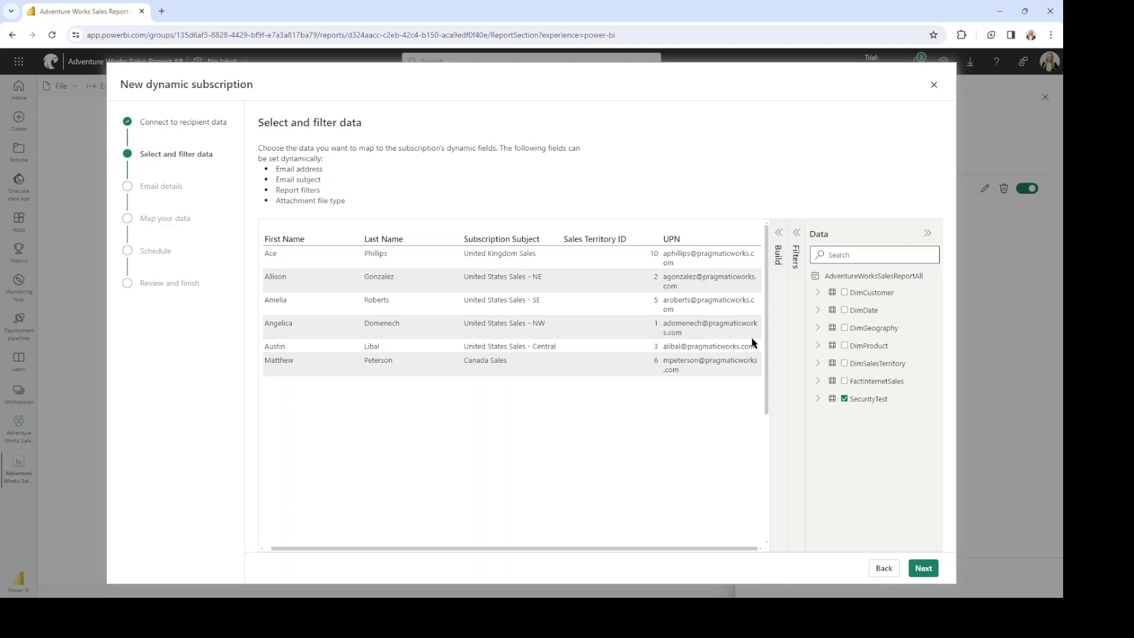
pyautogui.click(925, 570)
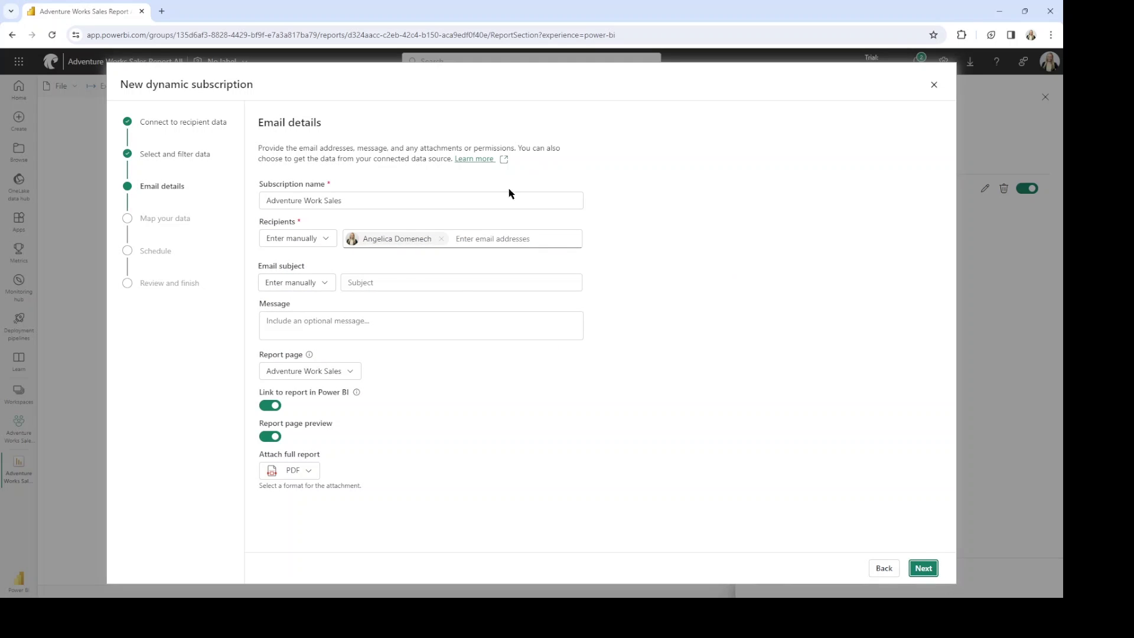
# Rename the subscription to 'Adventure Work Sales Daily Update'.
pyautogui.click(358, 204)
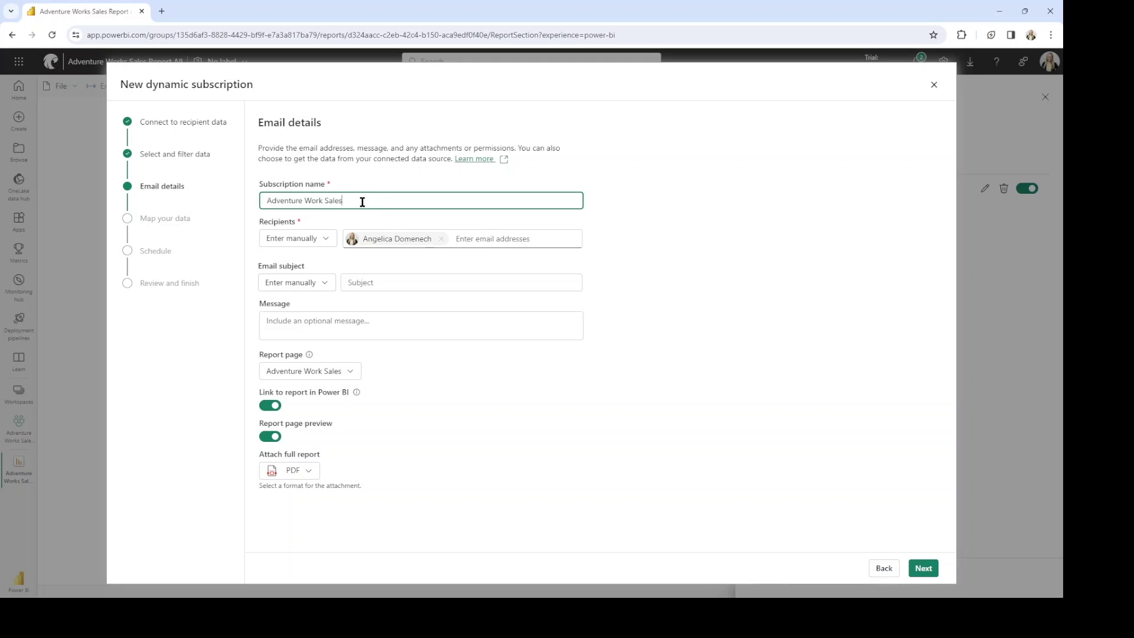
pyautogui.write('Daily Update')
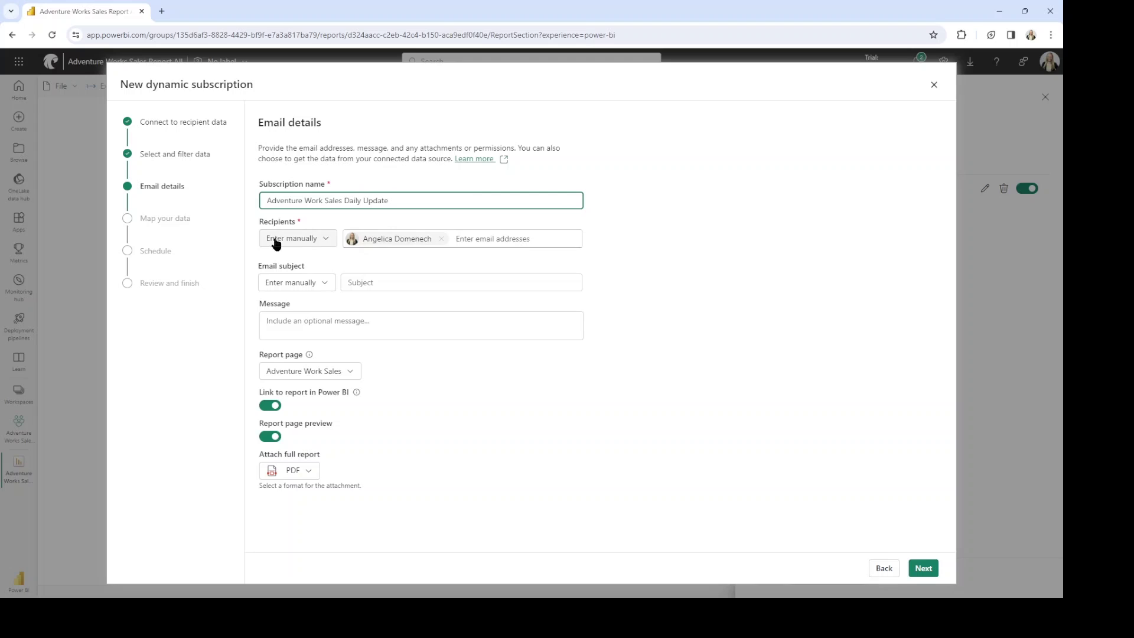
pyautogui.click(323, 229)
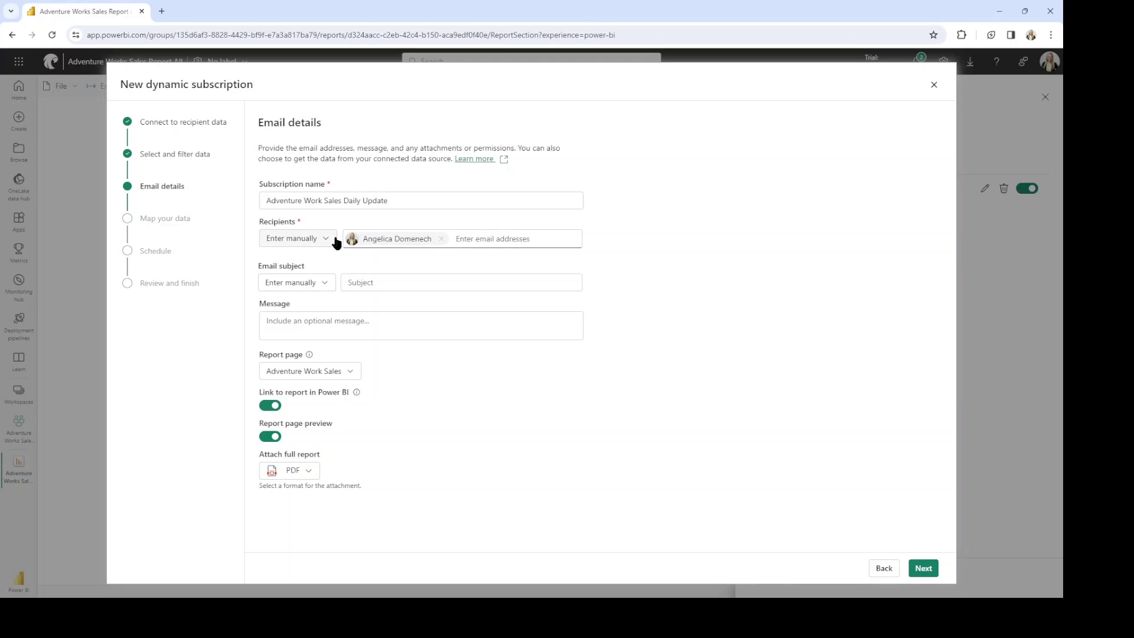
# Take recipients from SecurityTest.UPN and the email subject from SecurityTest.Subscription Subject.
pyautogui.moveTo(426, 246)
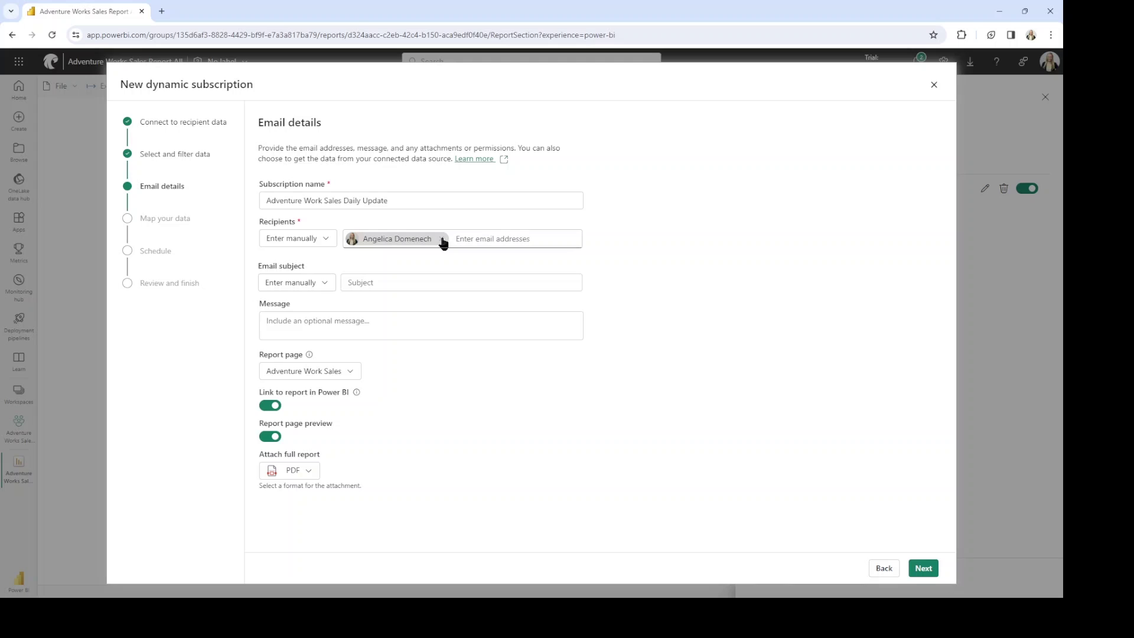
pyautogui.click(442, 240)
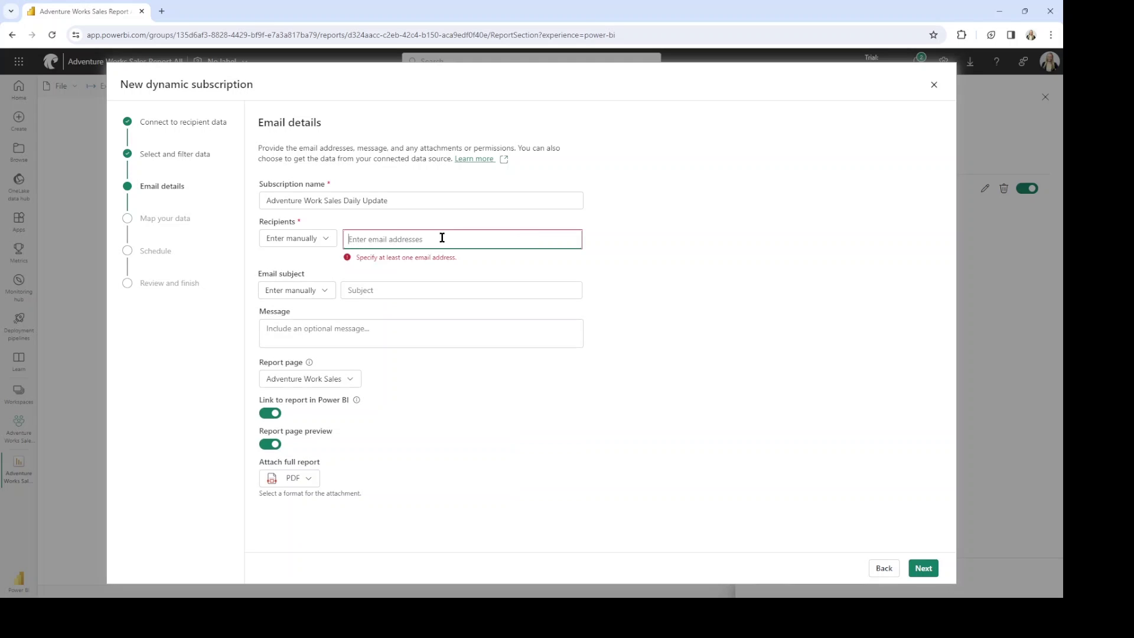
pyautogui.click(327, 241)
pyautogui.moveTo(332, 283)
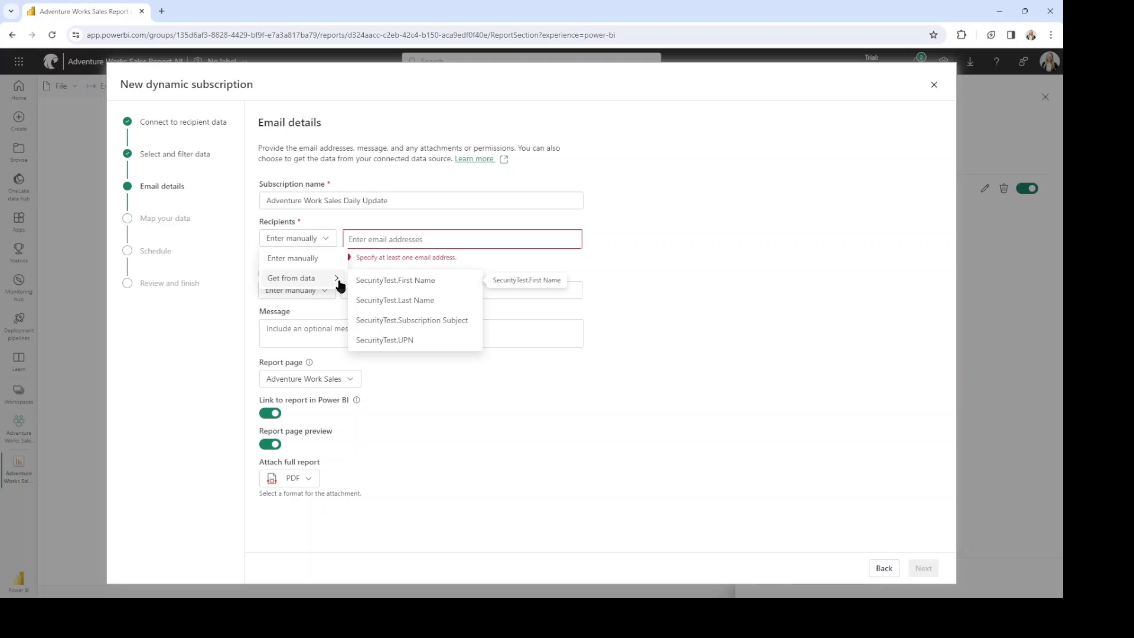
pyautogui.click(424, 342)
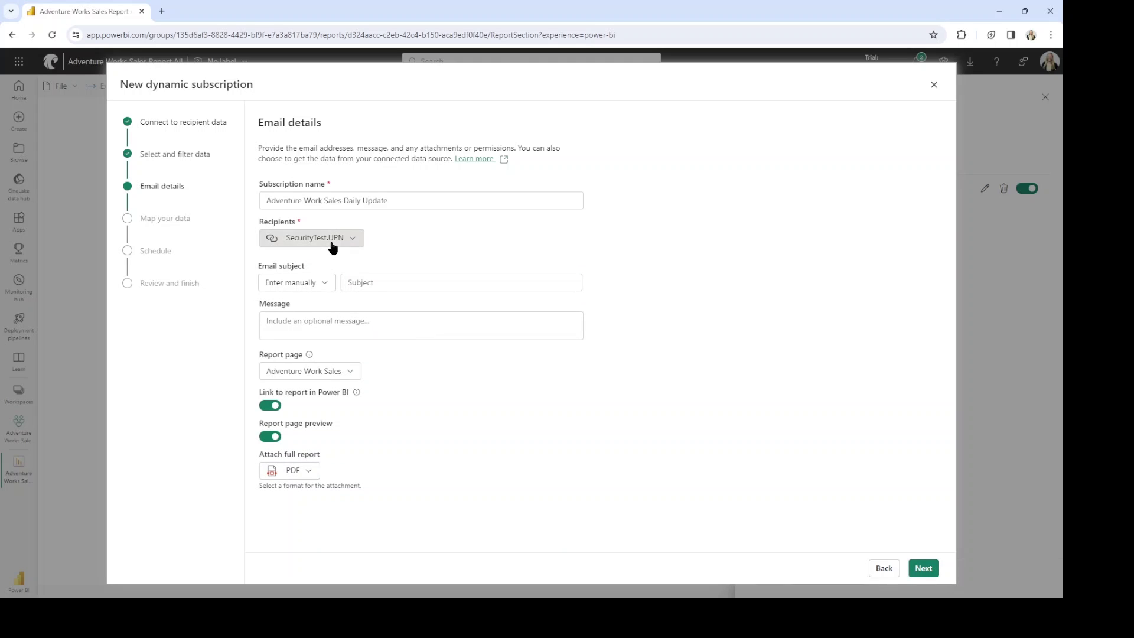
pyautogui.click(326, 288)
pyautogui.moveTo(333, 324)
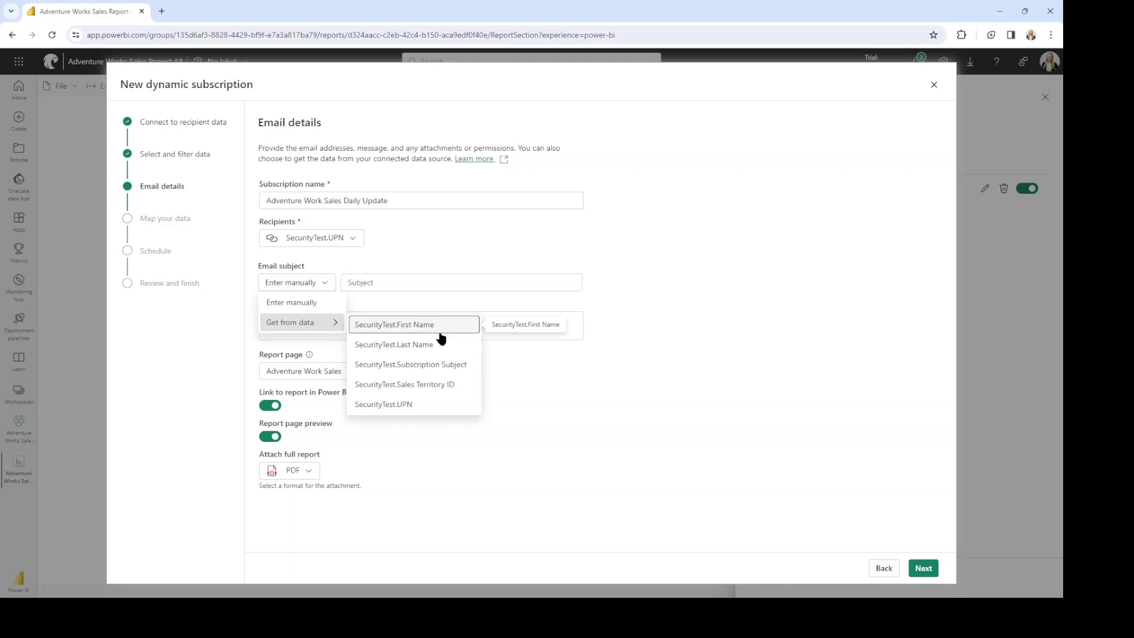
pyautogui.click(464, 368)
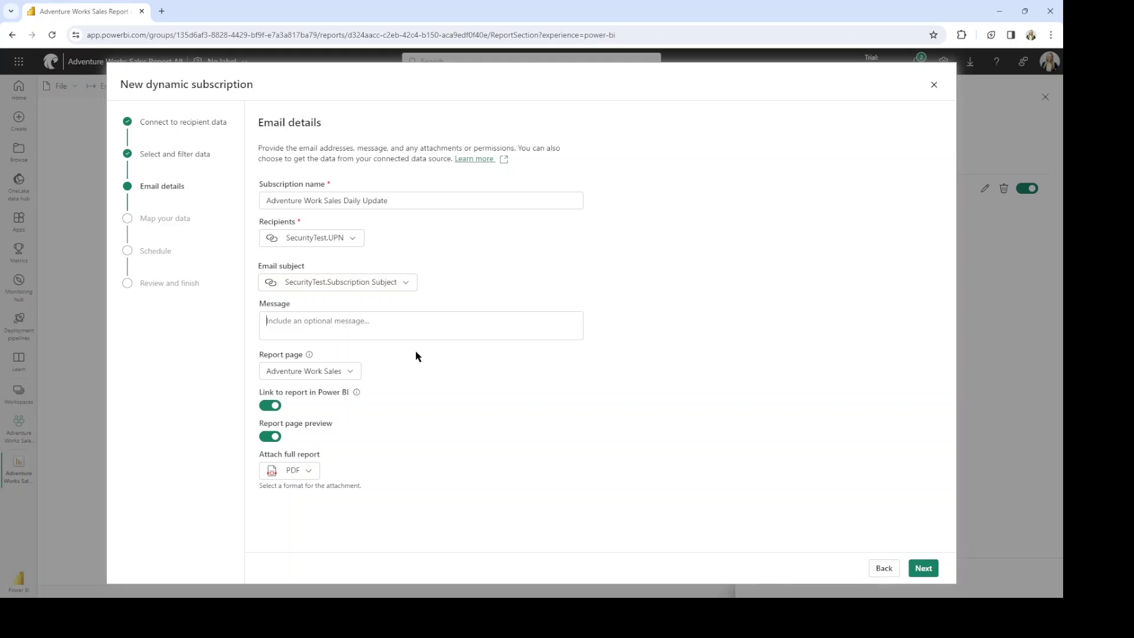
# Add the message 'Hi Team! Please review the attached report.', keeping the Adventure Work Sales page and PDF attachment.
pyautogui.write('Hi Team! Please review the attached report.')
pyautogui.click(353, 373)
pyautogui.click(380, 363)
pyautogui.moveTo(357, 393)
pyautogui.click(309, 473)
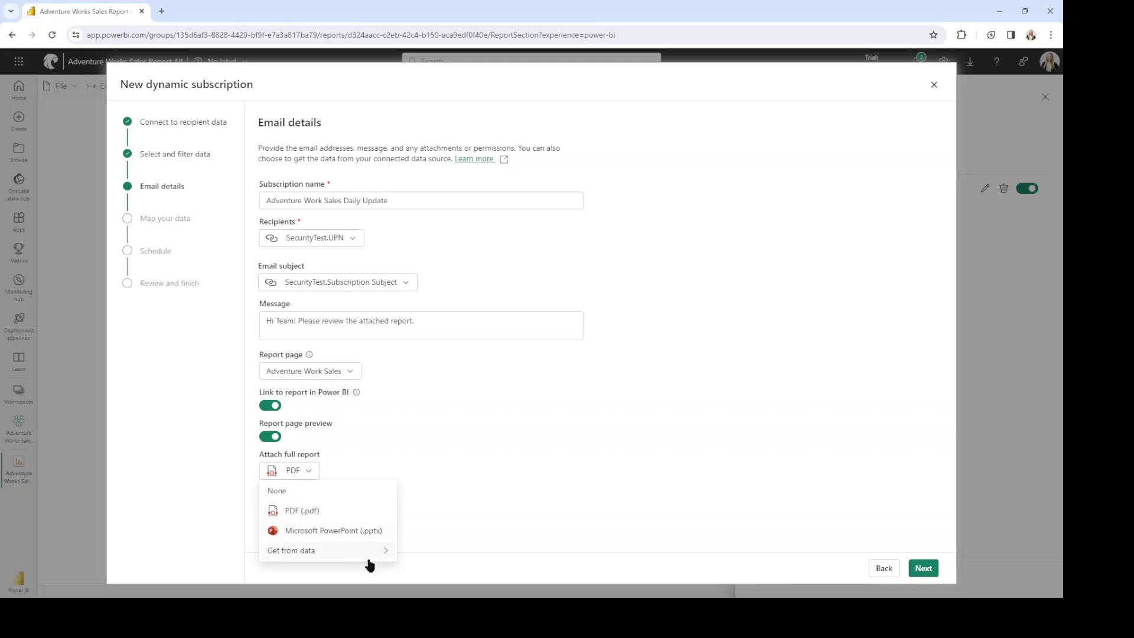
pyautogui.moveTo(370, 558)
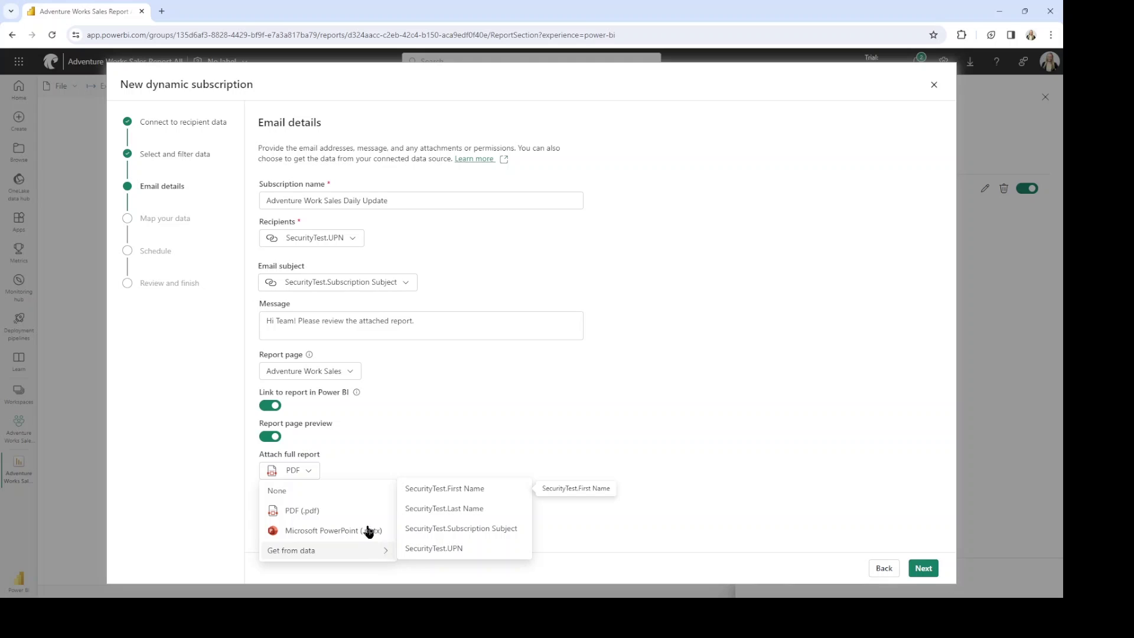
pyautogui.click(357, 476)
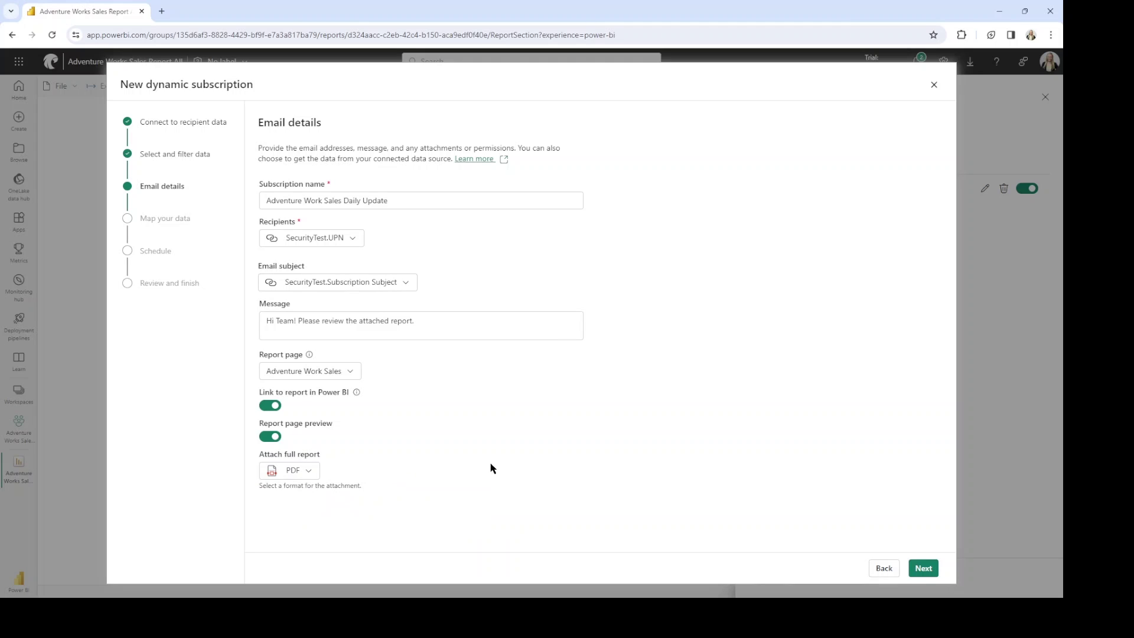
pyautogui.click(934, 573)
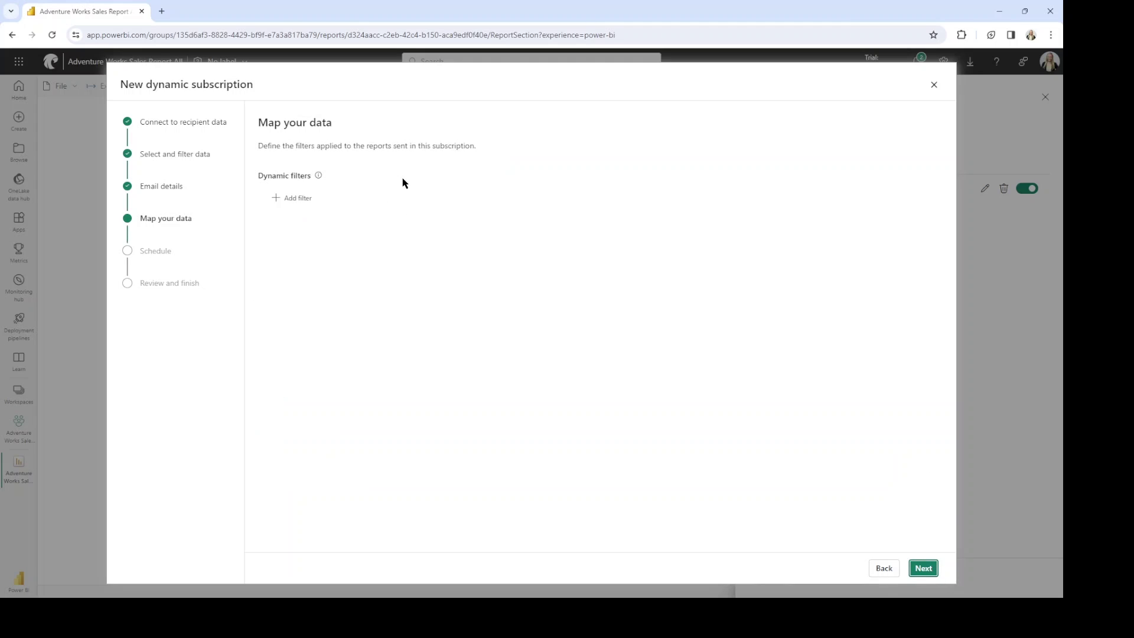
# Add a filter matching report field SecurityTest.UPN to value SecurityTest.UPN.
pyautogui.click(293, 201)
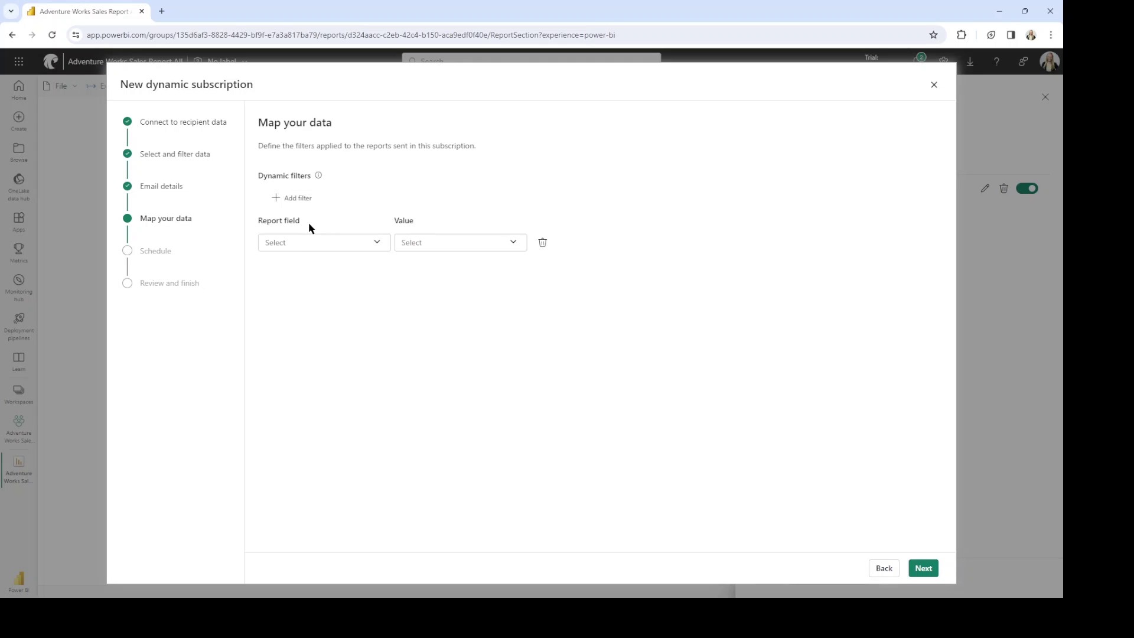
pyautogui.click(377, 248)
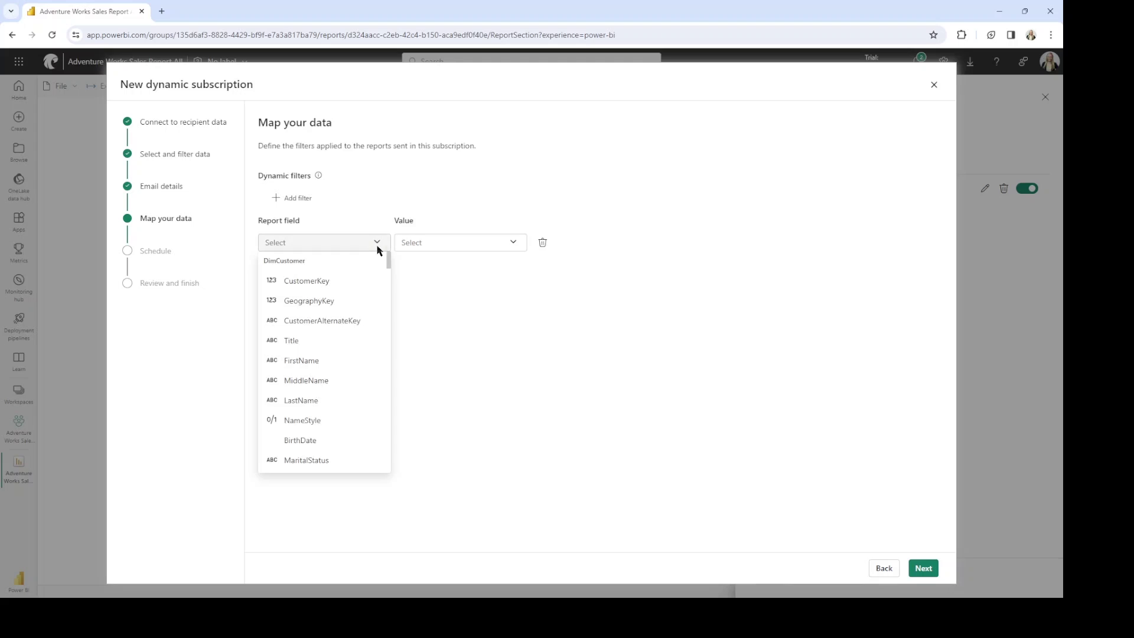
pyautogui.scroll(-15, 306, 343)
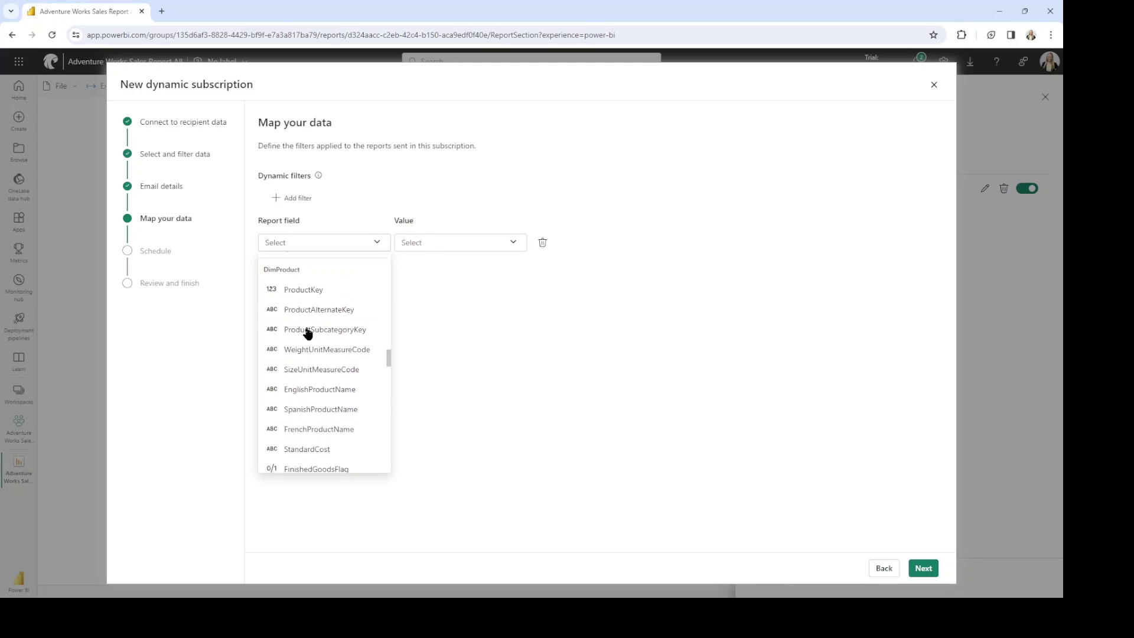
pyautogui.scroll(-15, 309, 332)
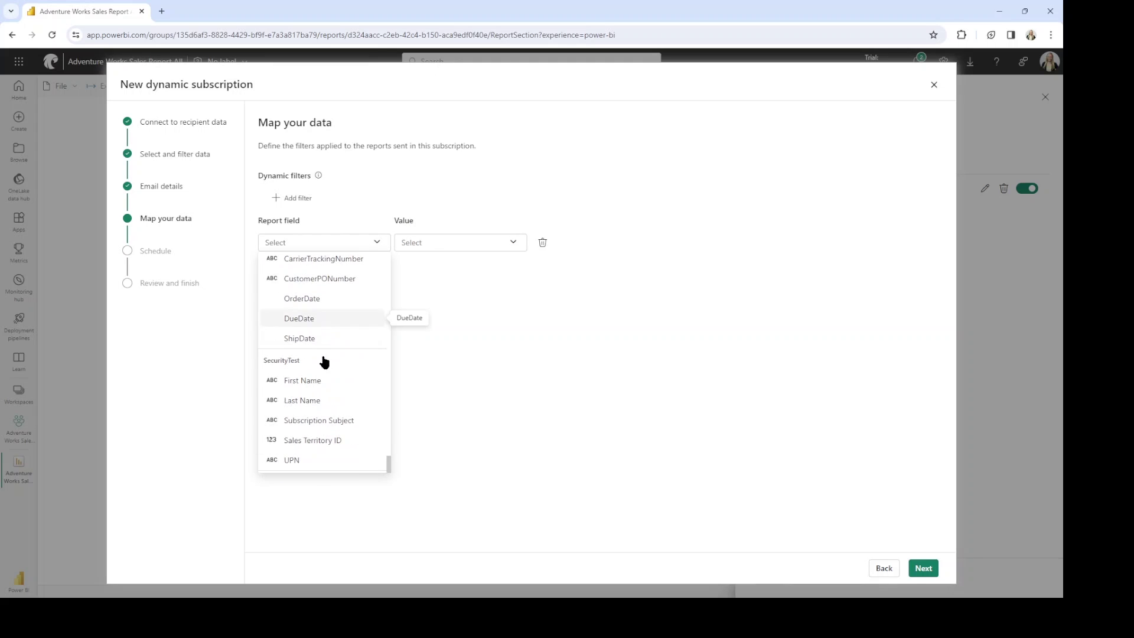
pyautogui.click(326, 460)
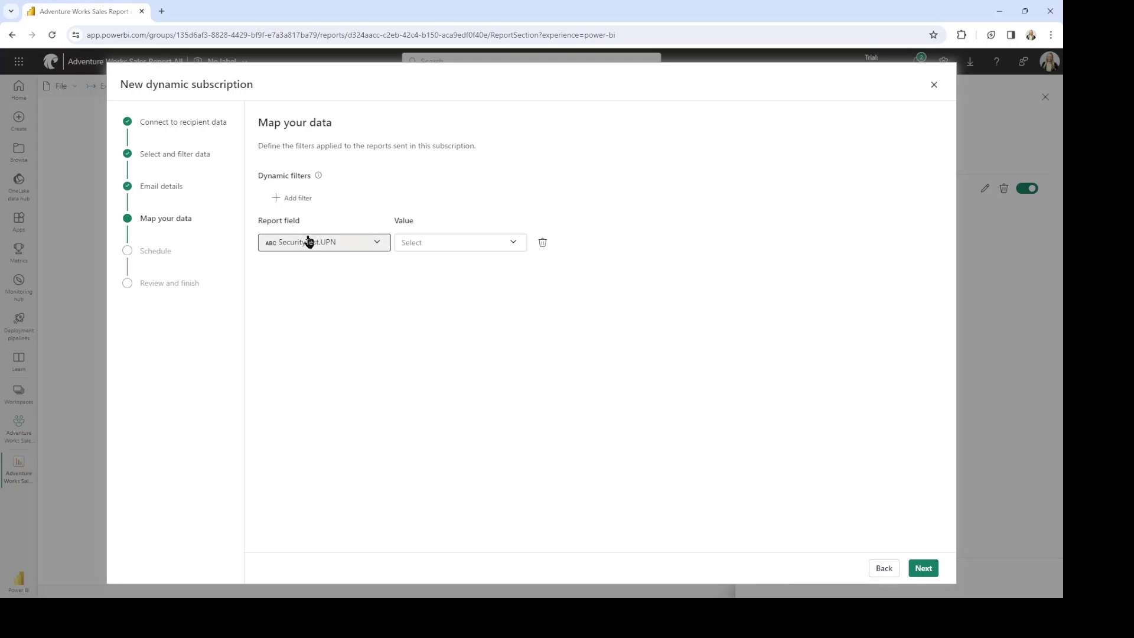
pyautogui.click(435, 247)
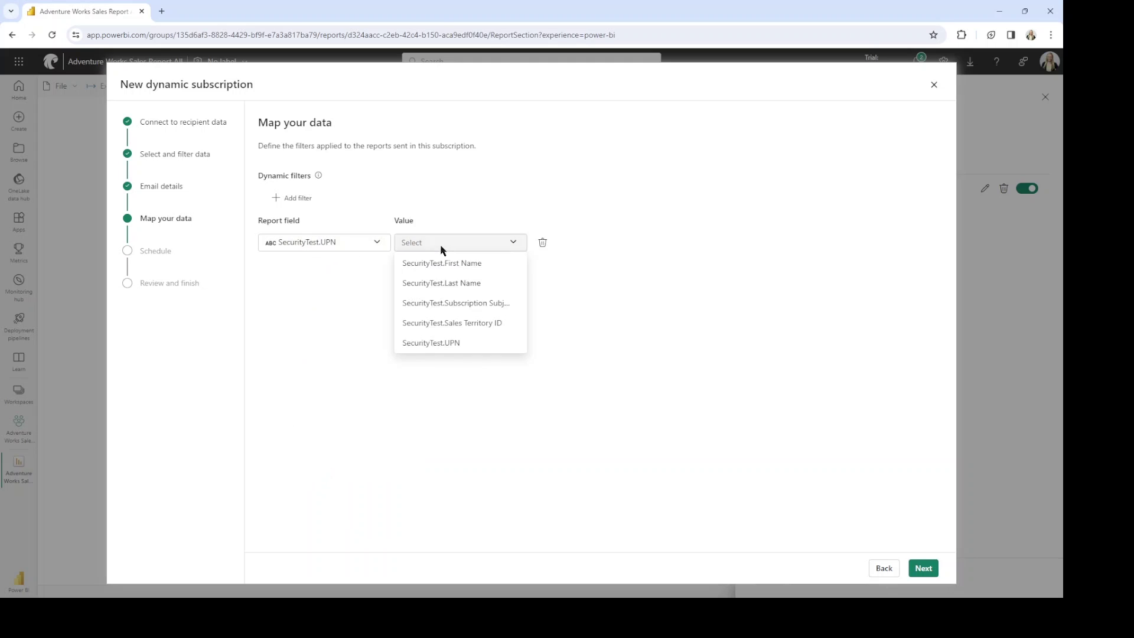
pyautogui.click(430, 349)
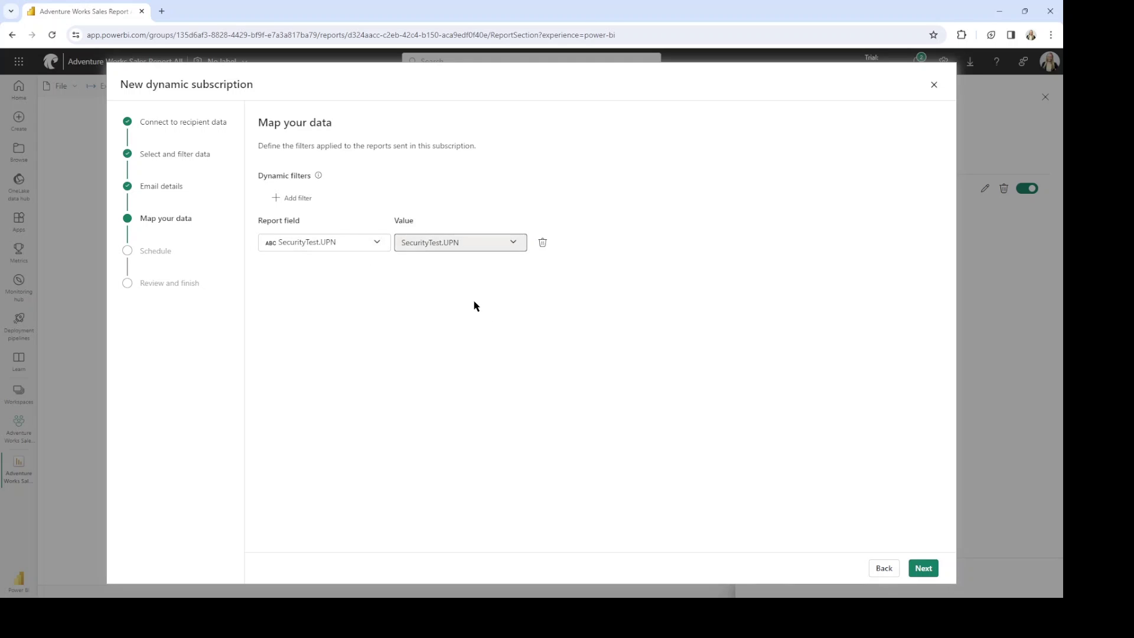
pyautogui.click(935, 570)
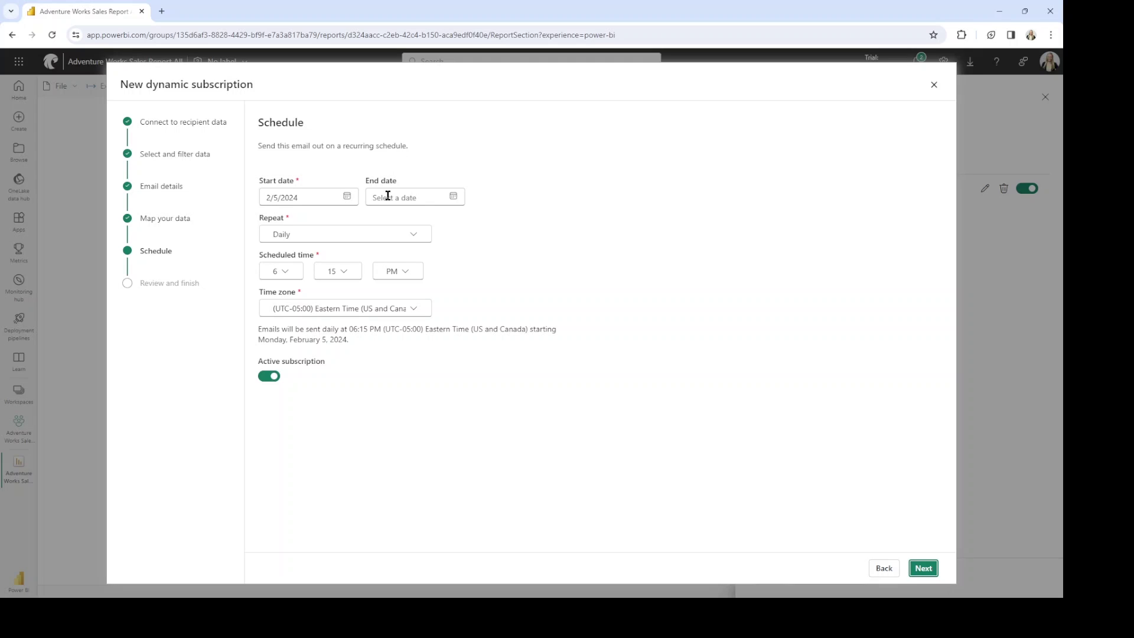
# Set the subscription's end date to 3/29/2024.
pyautogui.click(453, 198)
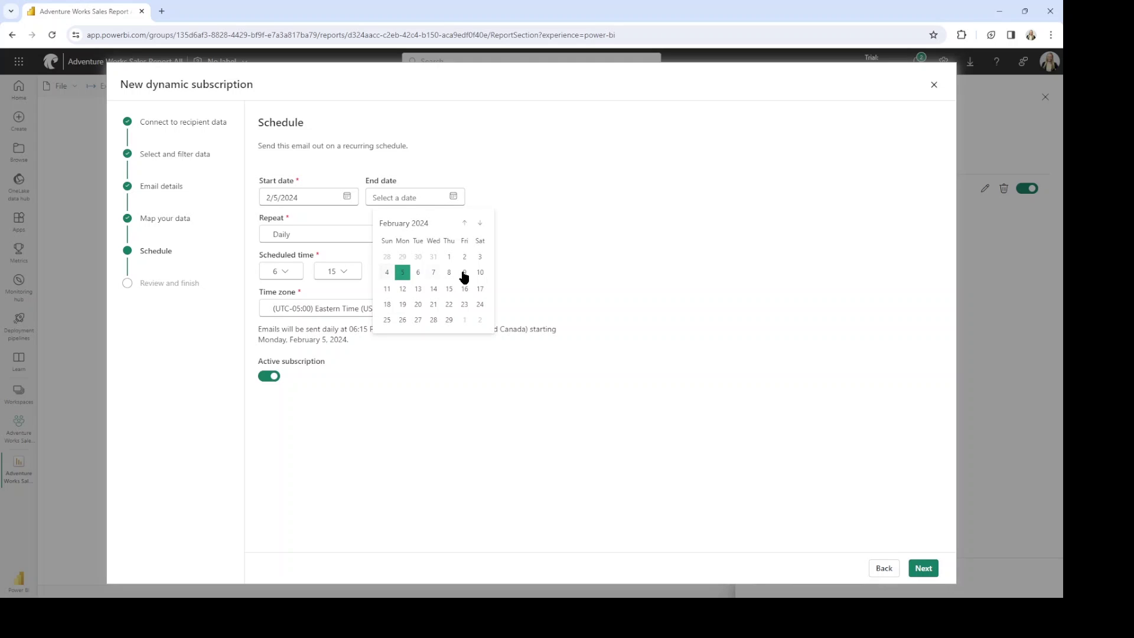
pyautogui.click(479, 224)
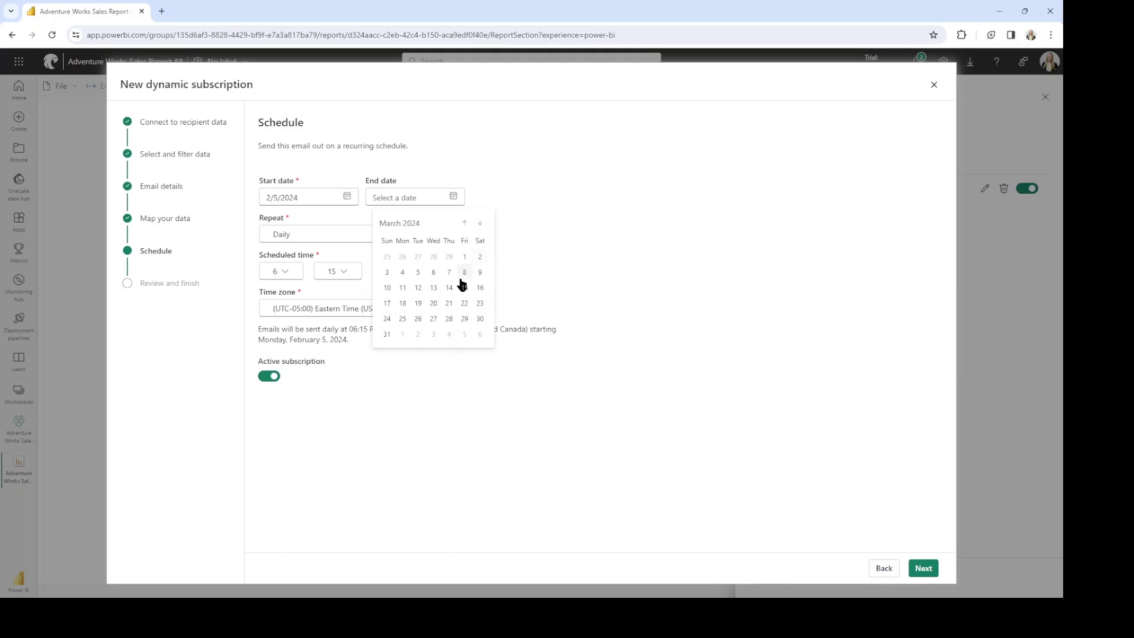
pyautogui.click(465, 319)
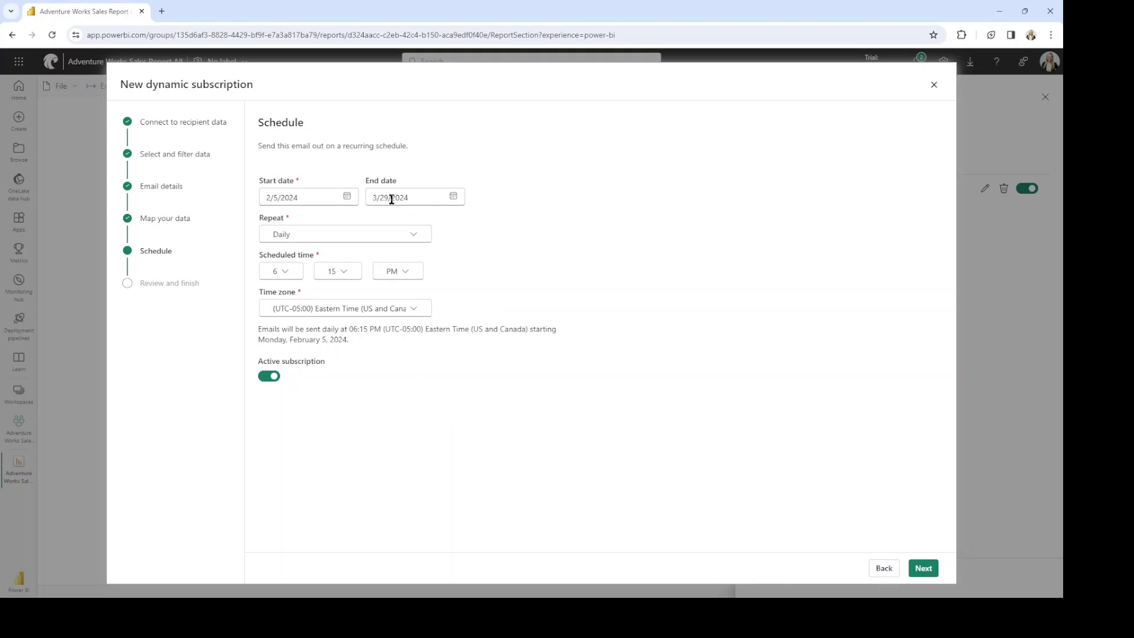
# Schedule the daily email for 7:00 AM and continue to the review.
pyautogui.click(283, 272)
pyautogui.click(286, 395)
pyautogui.click(342, 273)
pyautogui.click(339, 293)
pyautogui.click(406, 272)
pyautogui.click(406, 288)
pyautogui.click(924, 568)
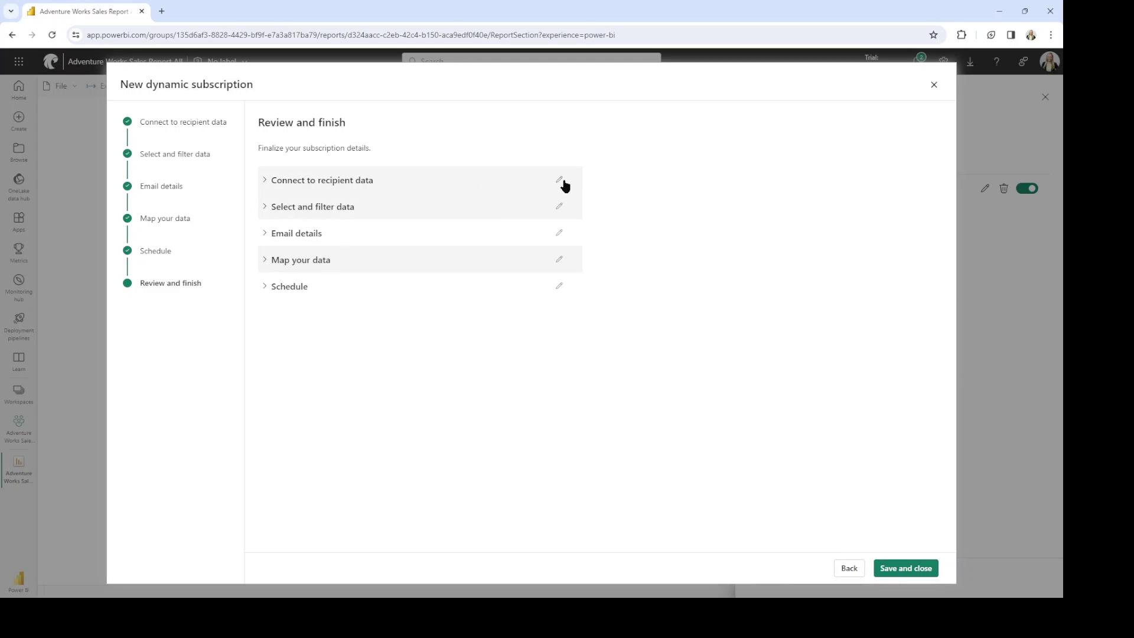
# Review the recipient data source, selected columns, email details and data mapping in the subscription wizard.
pyautogui.click(266, 183)
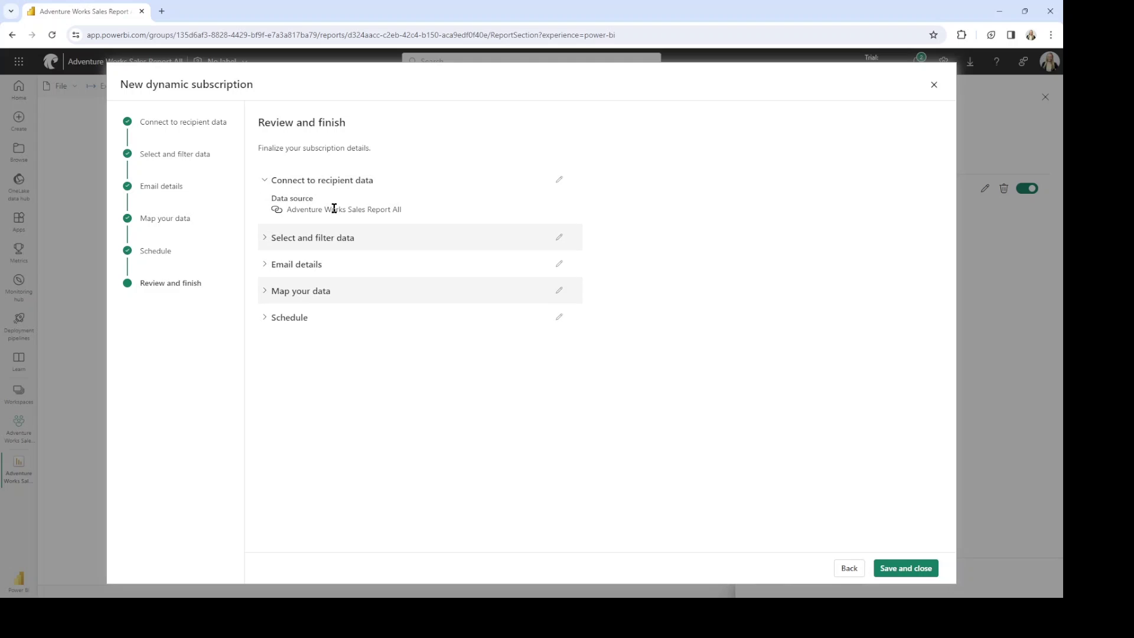
pyautogui.click(269, 241)
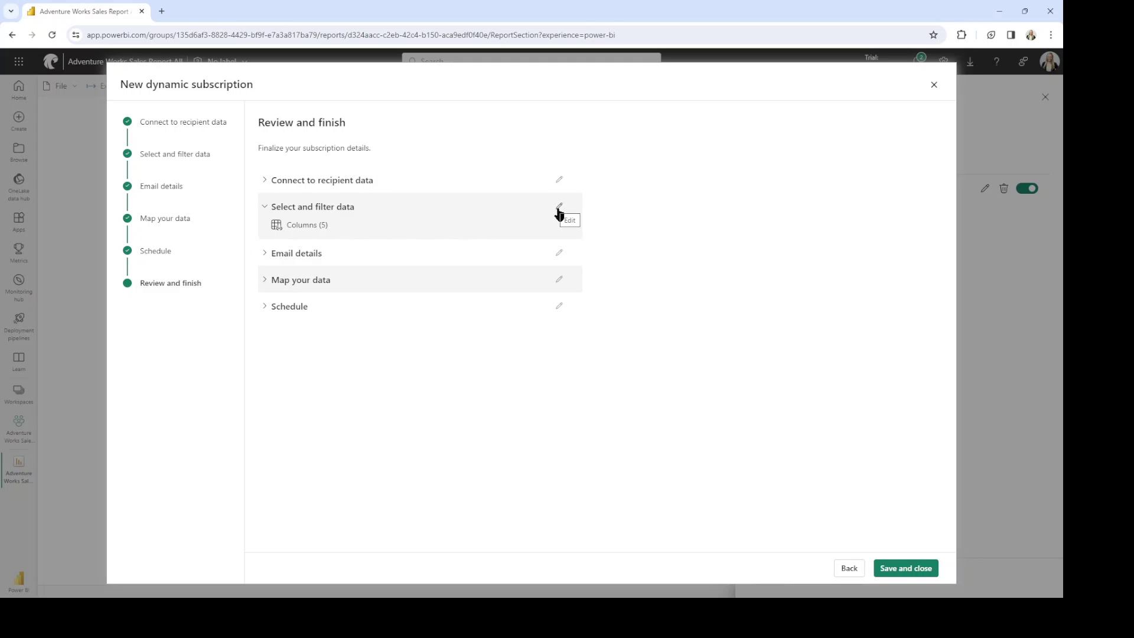
pyautogui.click(559, 210)
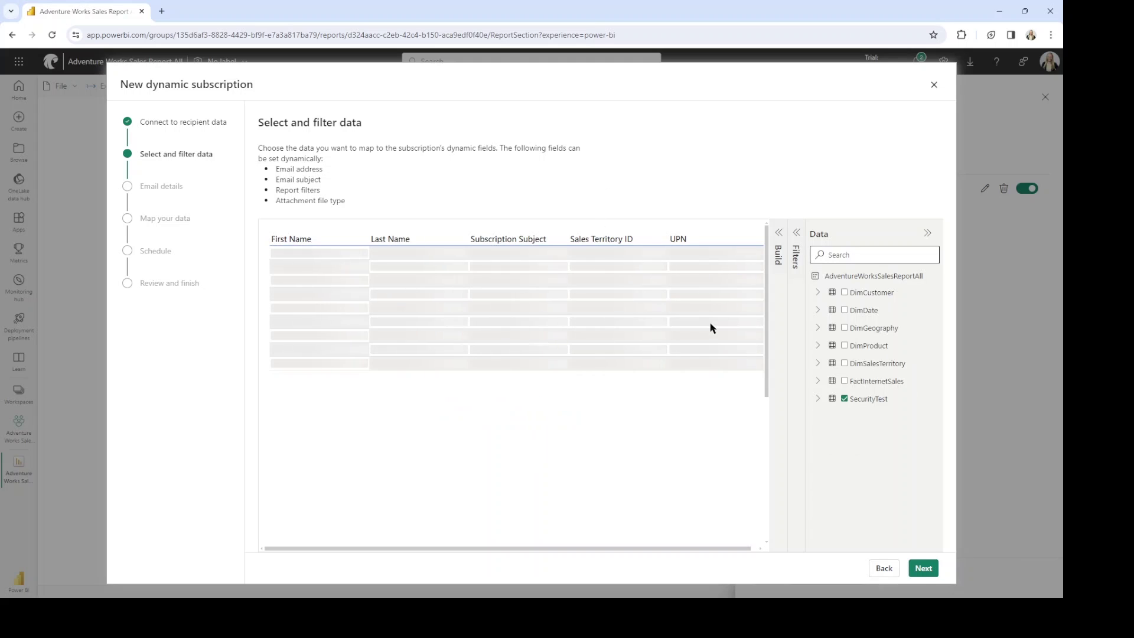
pyautogui.click(926, 575)
pyautogui.click(926, 574)
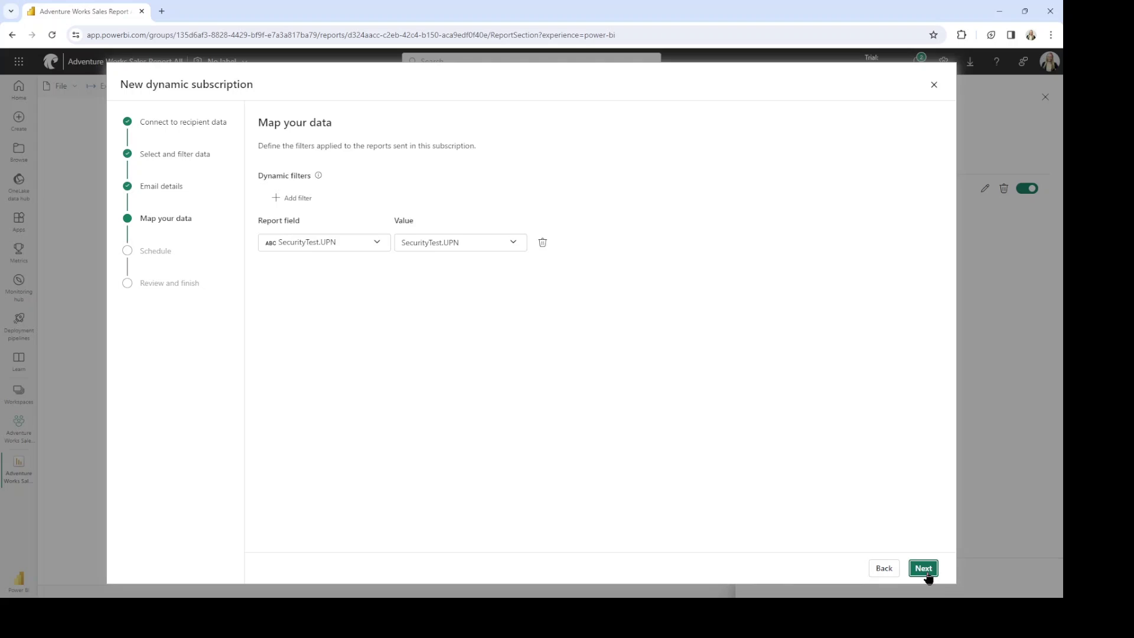
pyautogui.click(926, 575)
# Save and close the Daily Update subscription, then use Send now on its expanded entry.
pyautogui.click(924, 571)
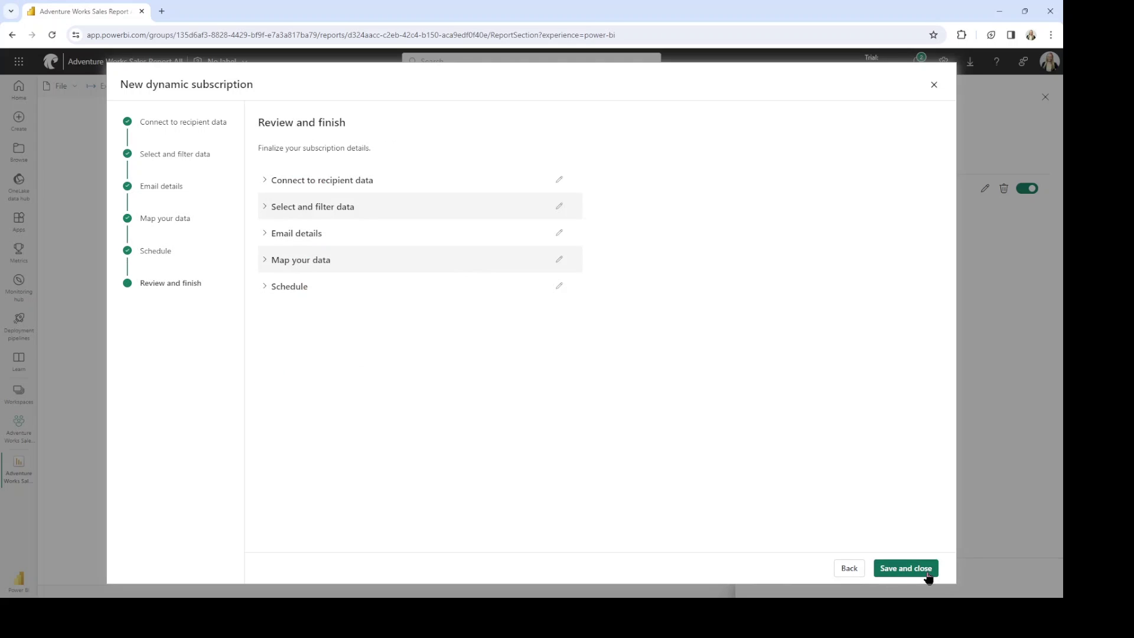
pyautogui.click(928, 575)
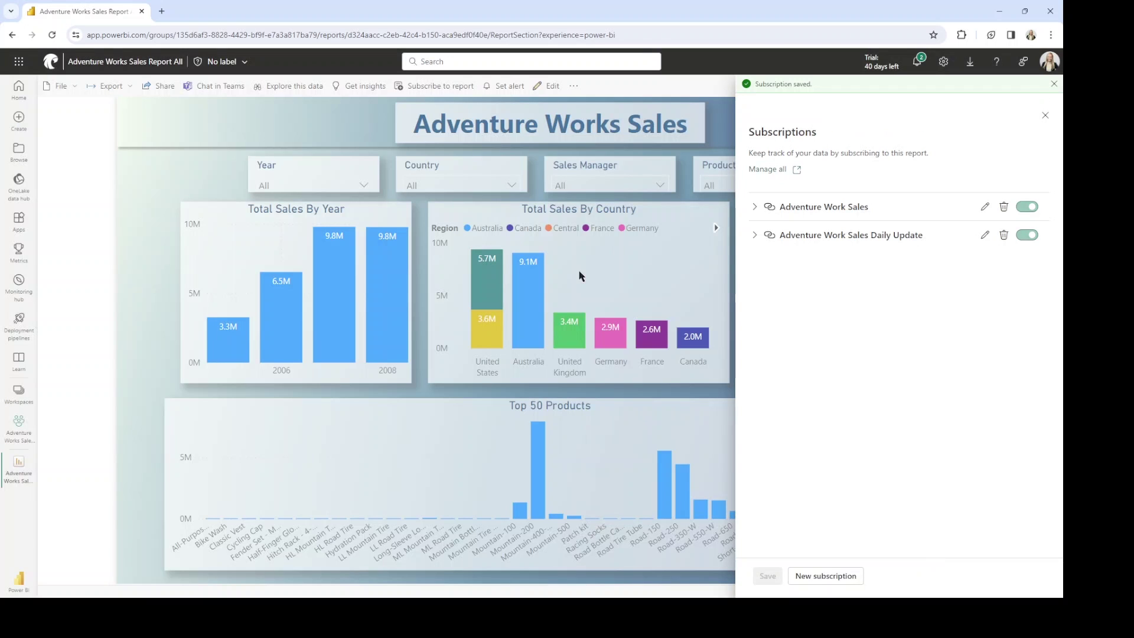
pyautogui.click(755, 235)
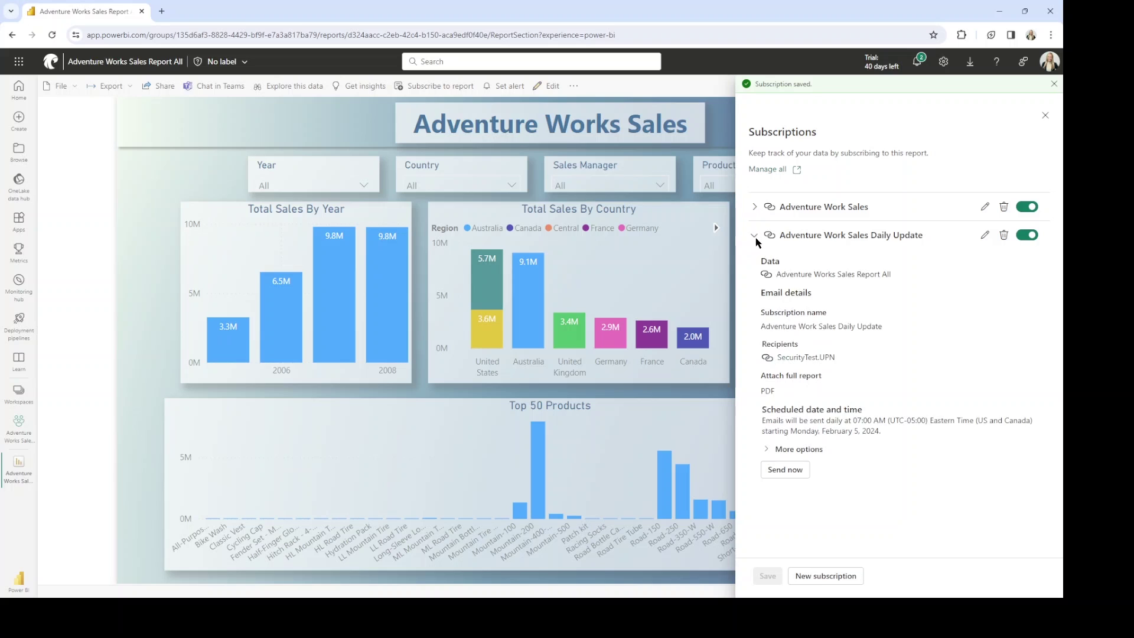
pyautogui.click(802, 472)
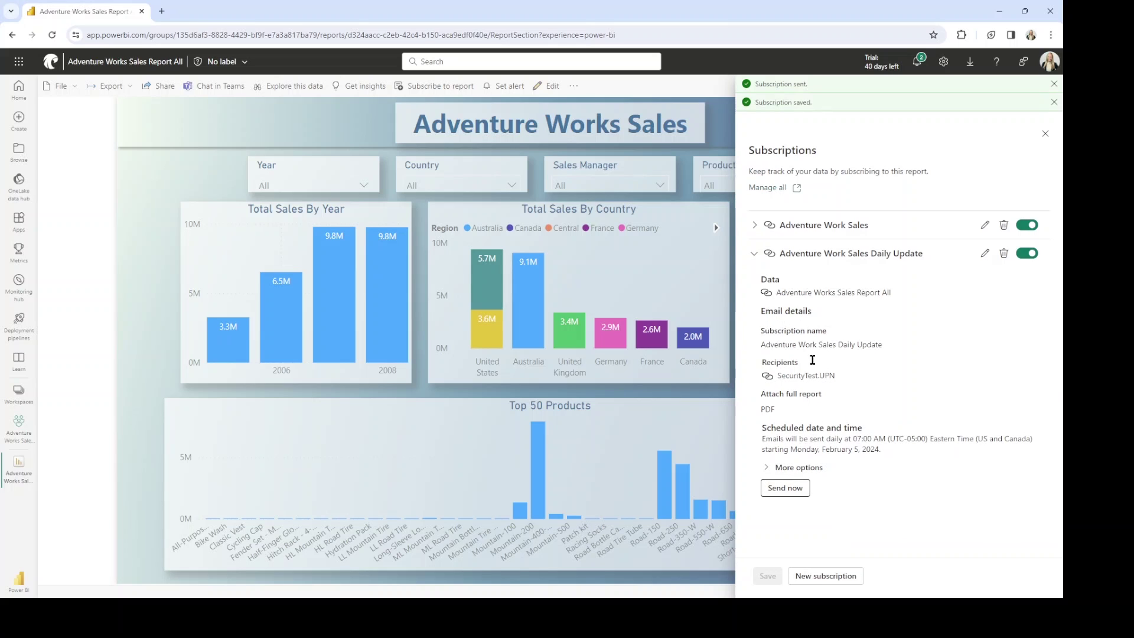